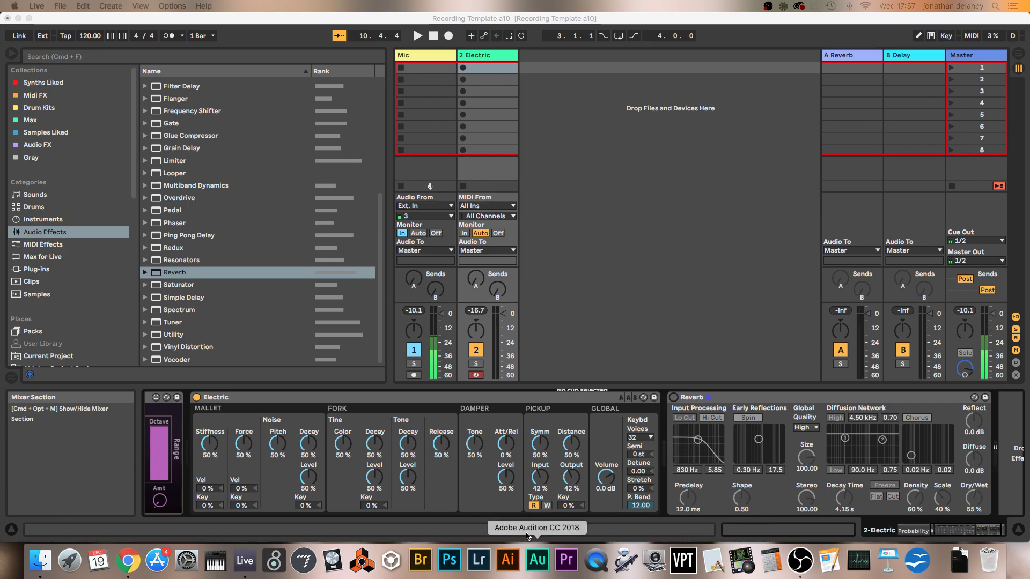
Step: Turn on the Probability Arp device on the Electric track and set its chord shape to Maj
scroll(452, 472, right, 2)
scroll(445, 472, left, 5)
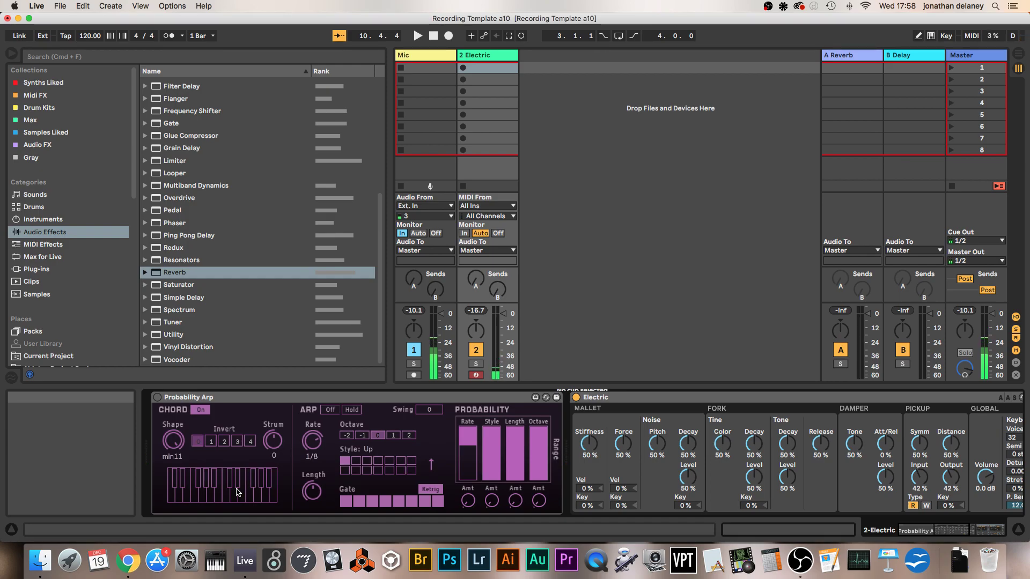
click(157, 397)
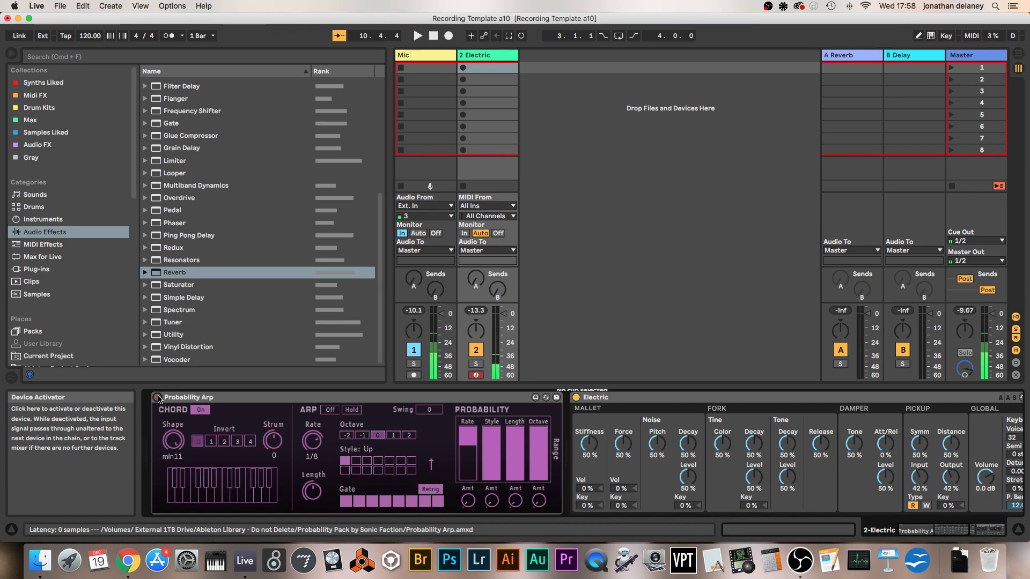
click(158, 398)
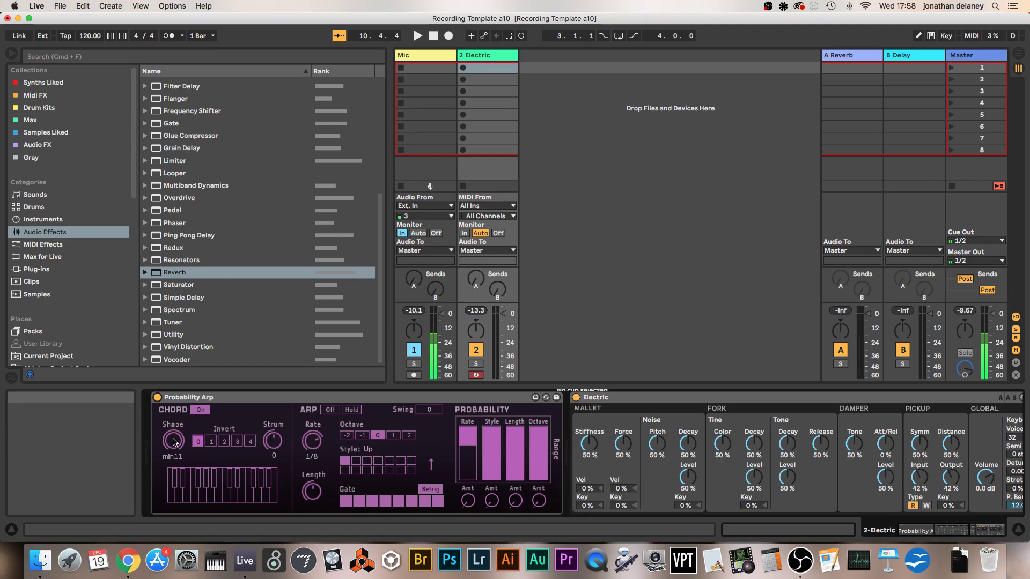
mouse_move(173, 442)
mouse_down()
mouse_move(173, 431)
mouse_move(173, 462)
mouse_move(177, 441)
mouse_up()
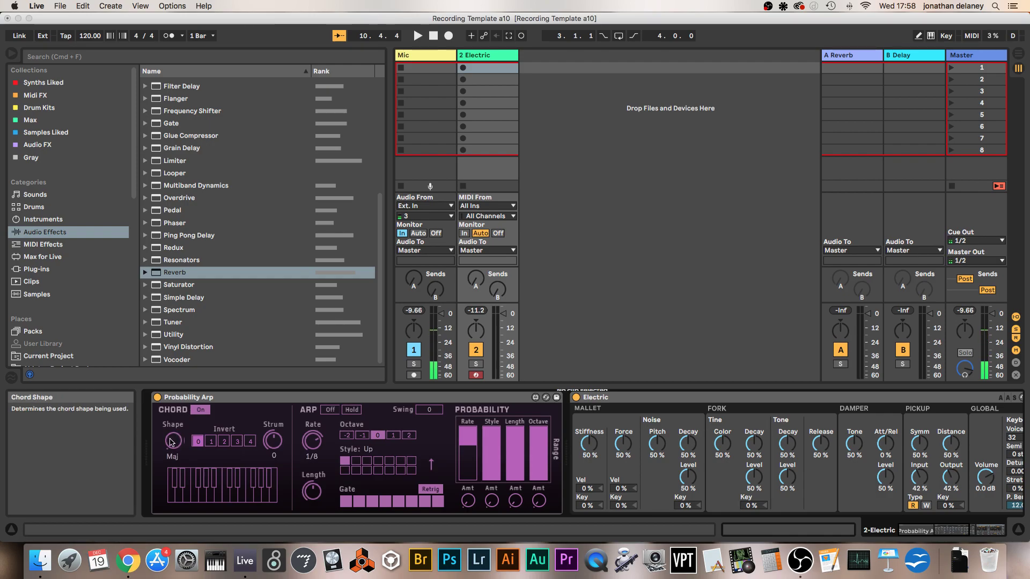
Step: Switch the Probability Arp's Chord section off and back on, and set the chord shape to min11
click(201, 411)
click(201, 412)
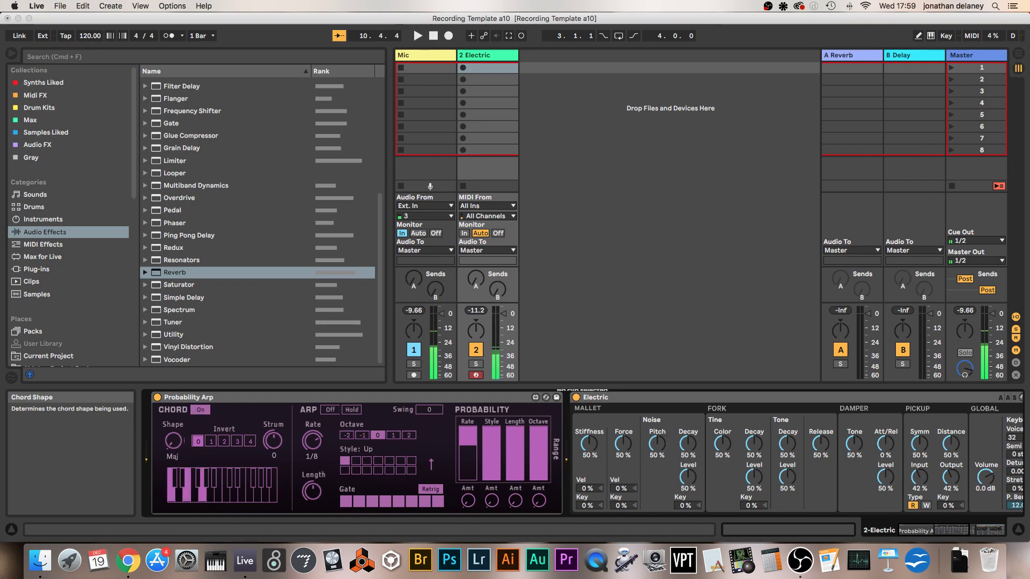
drag(173, 448, 173, 424)
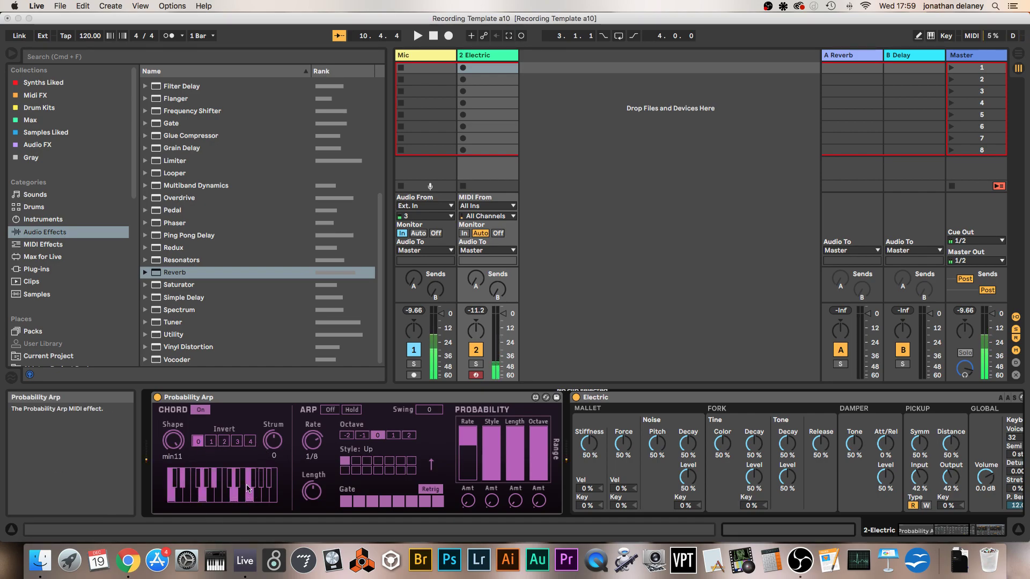
Step: Try the higher chord inversions in the Probability Arp and return Invert to 0
click(211, 445)
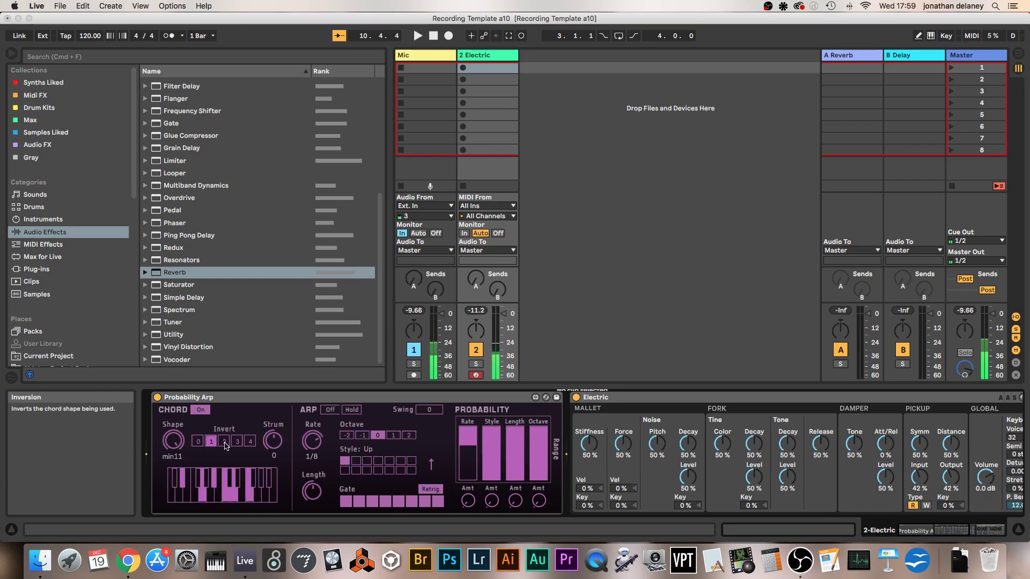
click(225, 444)
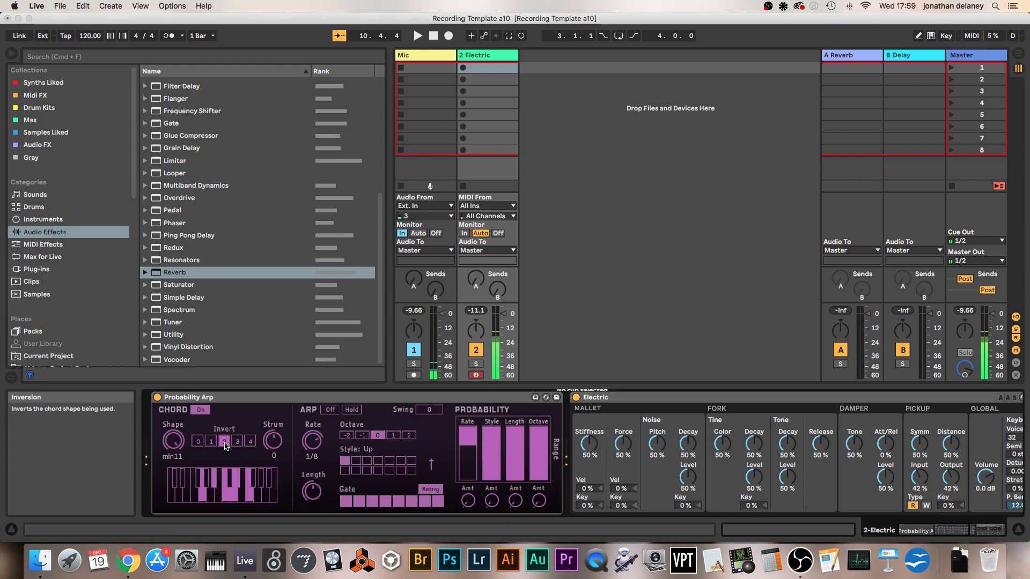
click(237, 444)
click(251, 443)
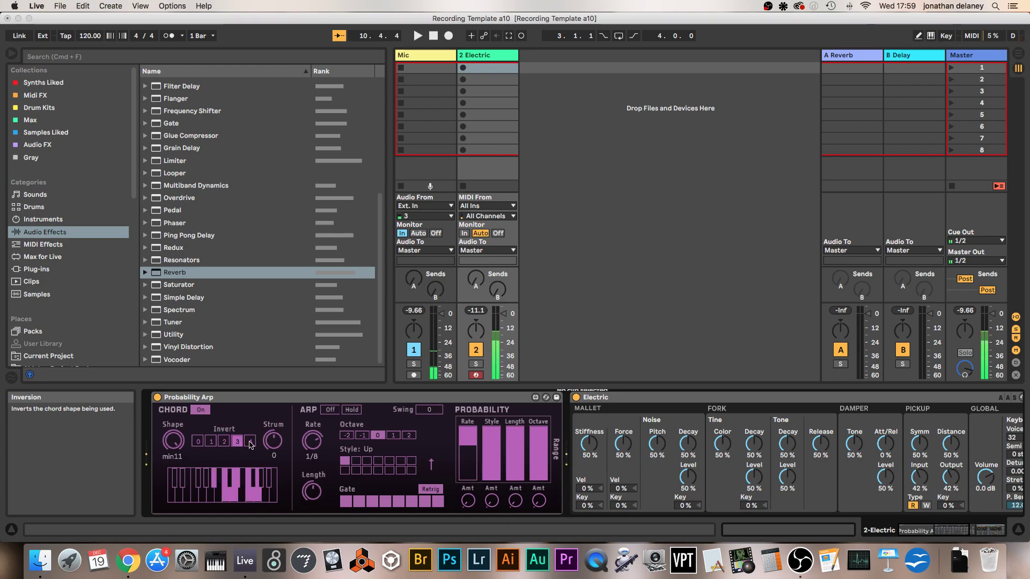
click(223, 443)
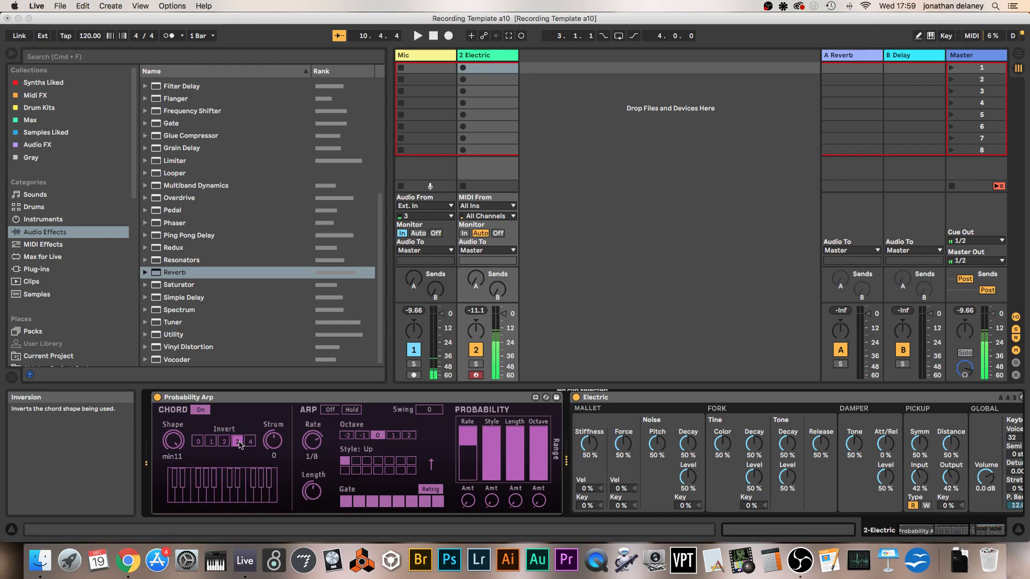
click(198, 443)
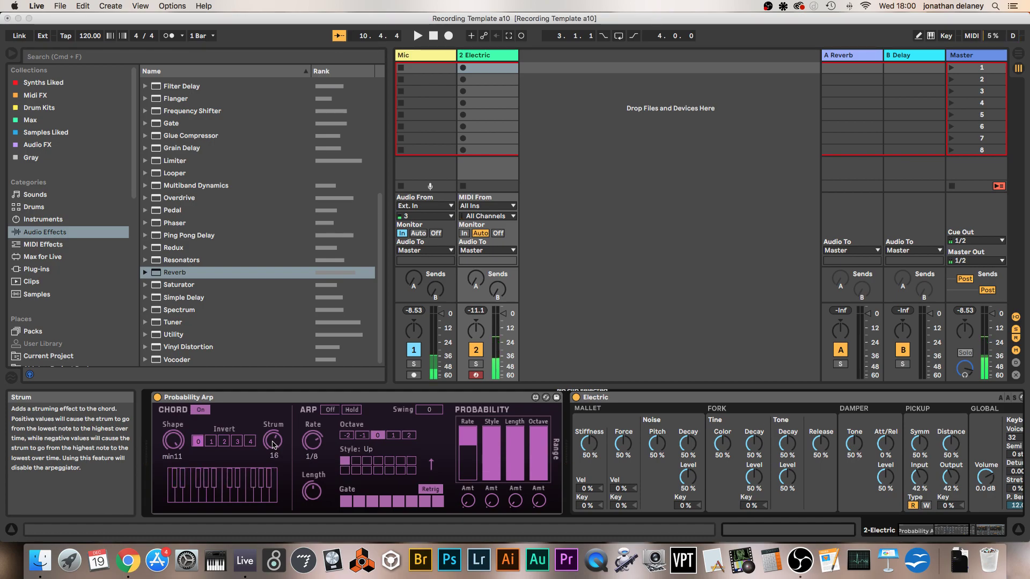
Step: Activate the Reverb and record a MIDI clip with the metronome in the first slot of the Electric track
key(Return)
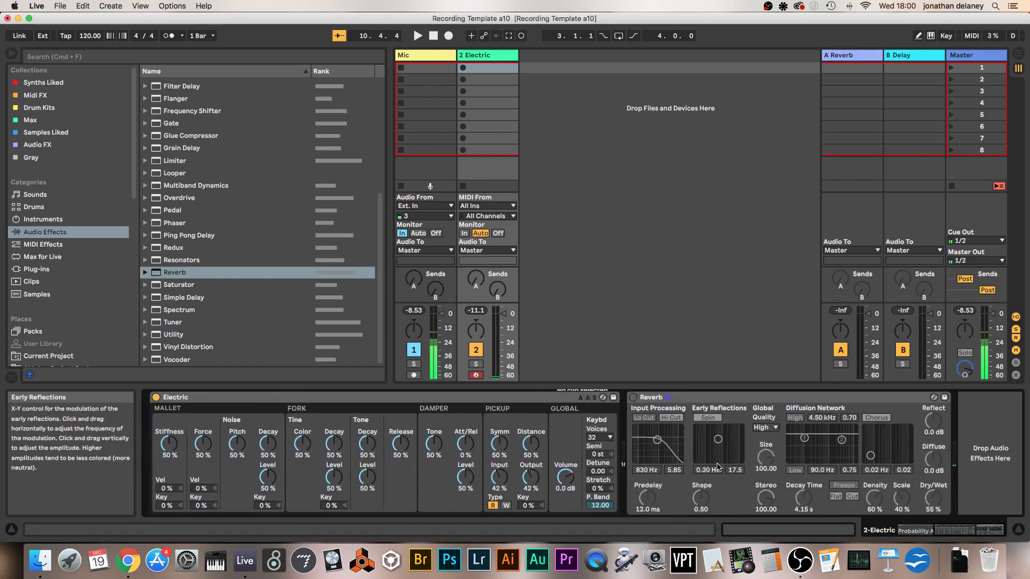
click(633, 397)
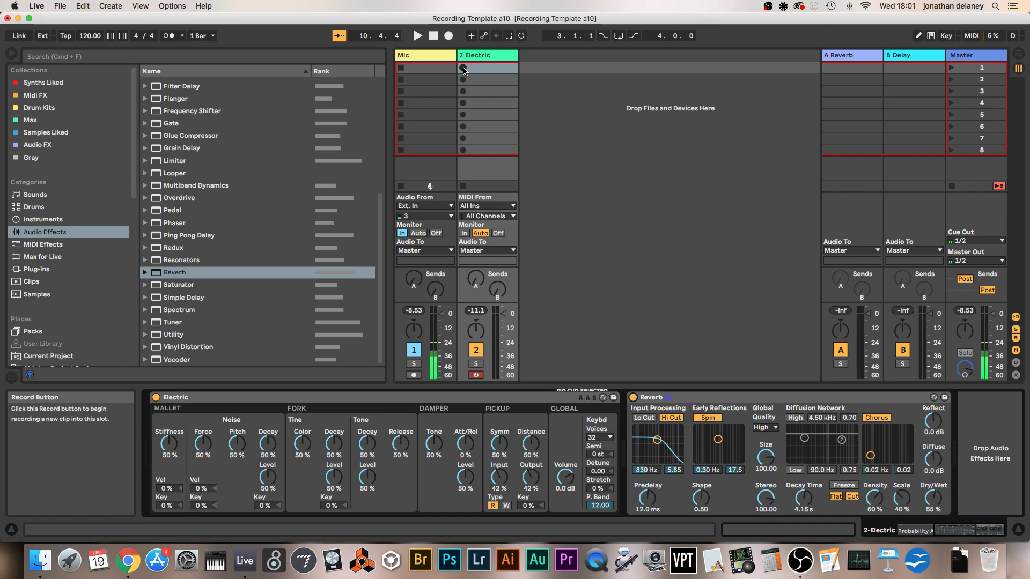
click(168, 35)
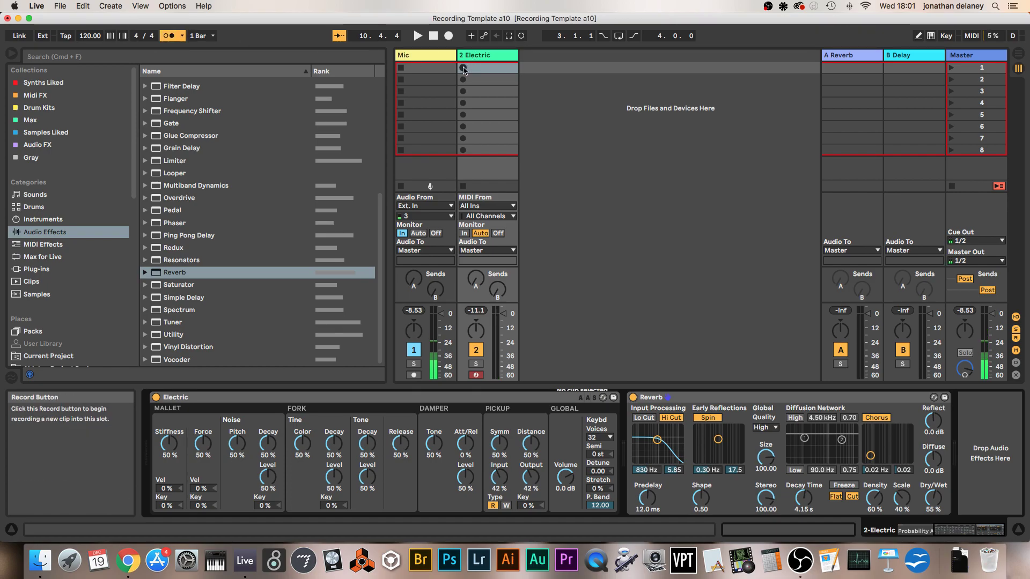
click(464, 68)
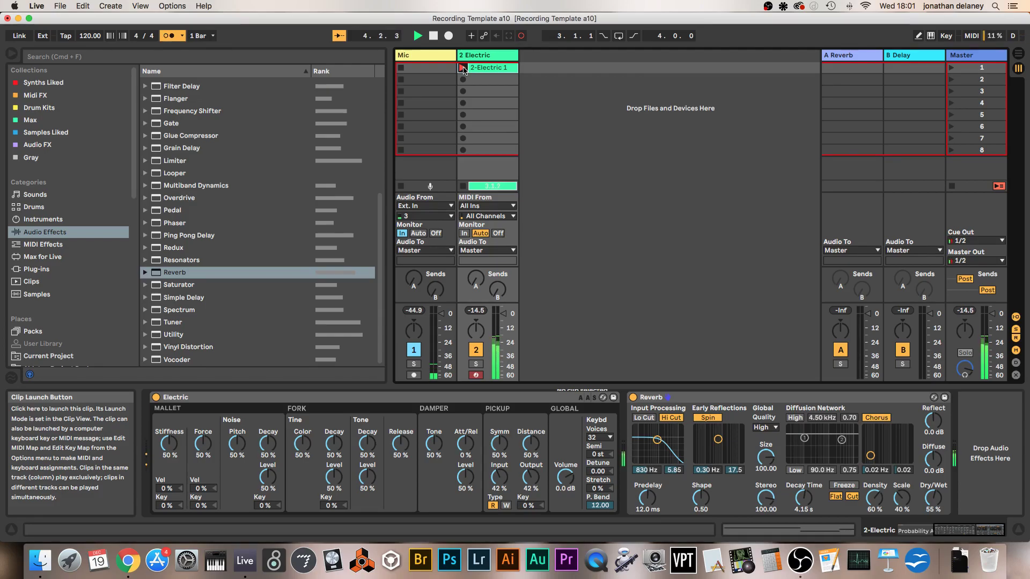
key(space)
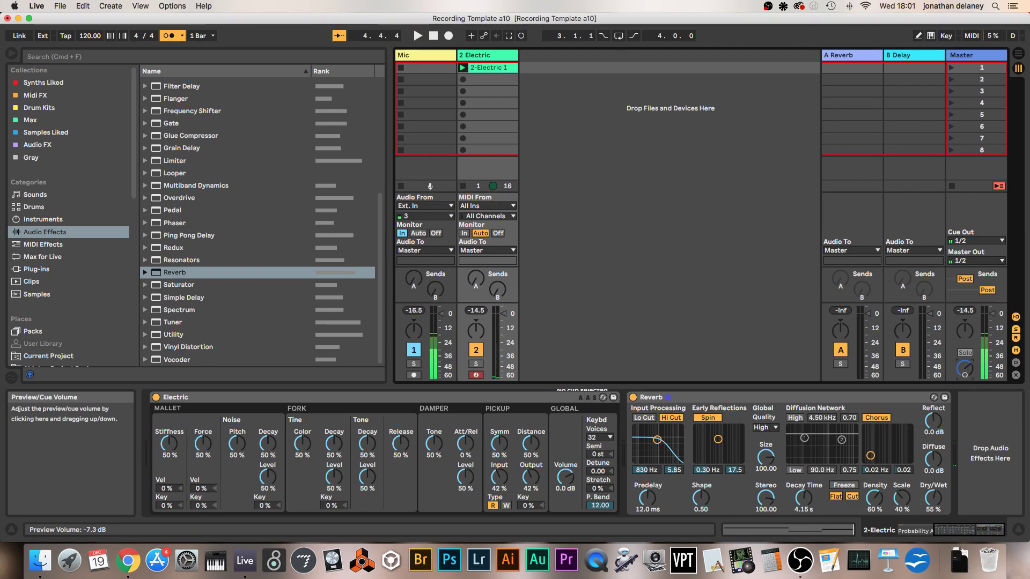
Step: Quantize all notes in the recorded 2-Electric 1 clip and play it back
double_click(491, 69)
click(635, 357)
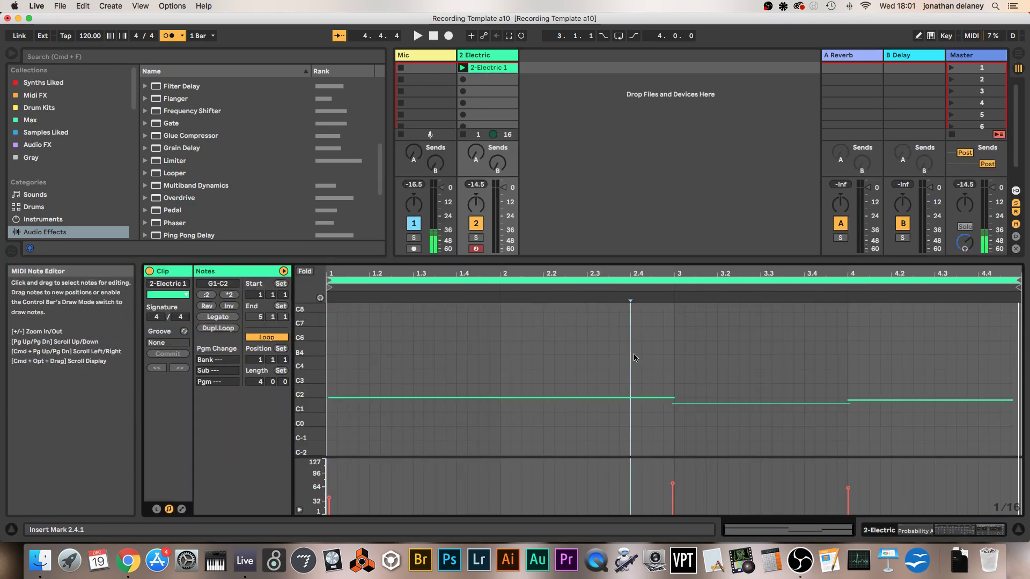
key(super+a)
key(super+u)
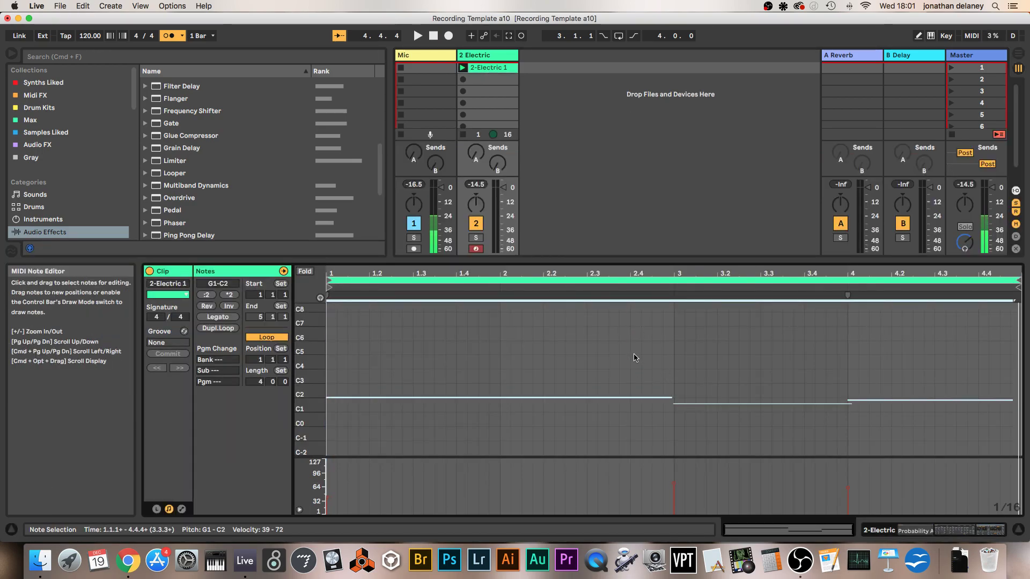
key(space)
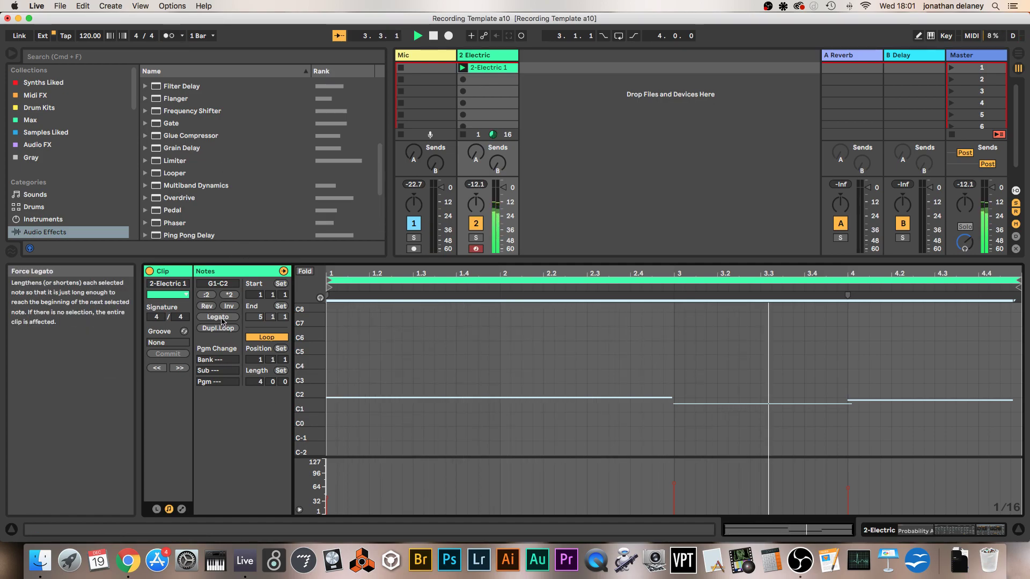
Step: Apply Legato to the clip's selected notes, audition the clip and stop it on the Electric track
click(218, 317)
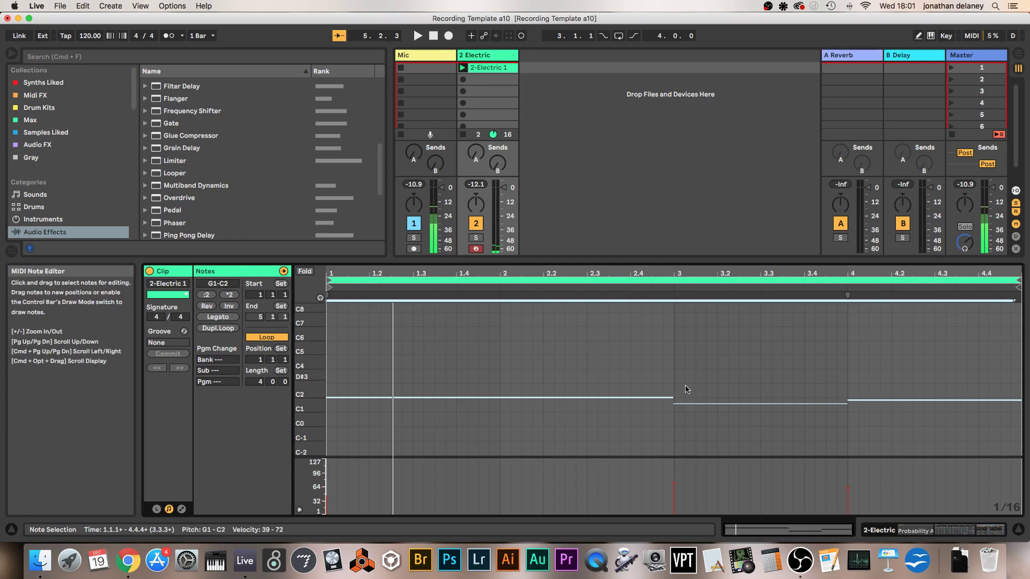
drag(307, 390, 325, 398)
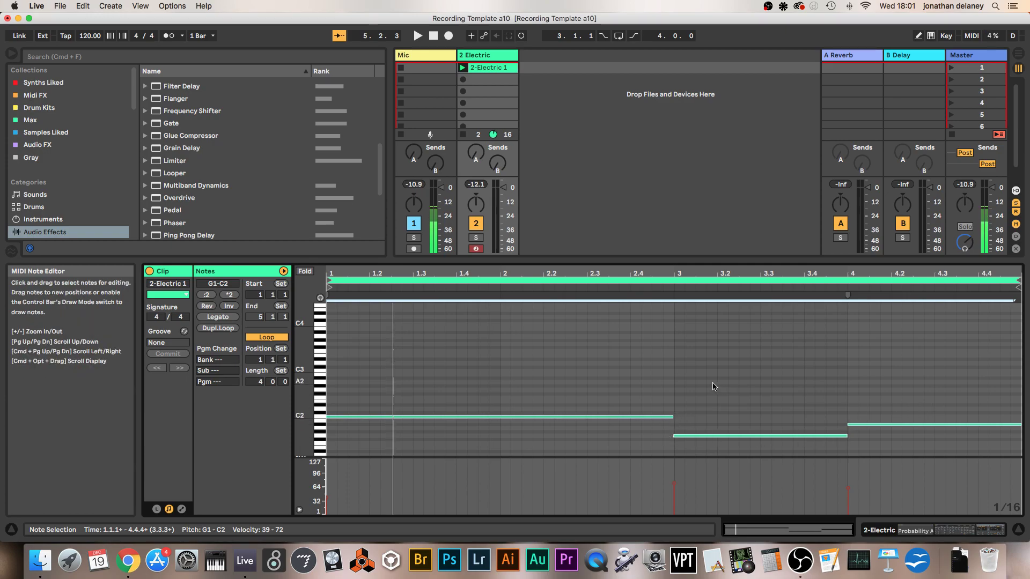
key(space)
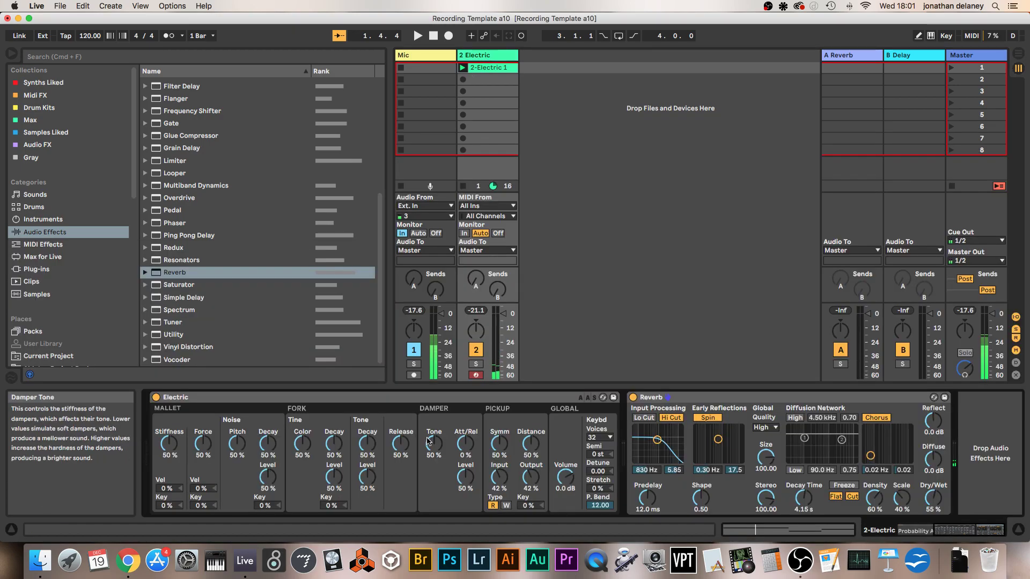
click(463, 186)
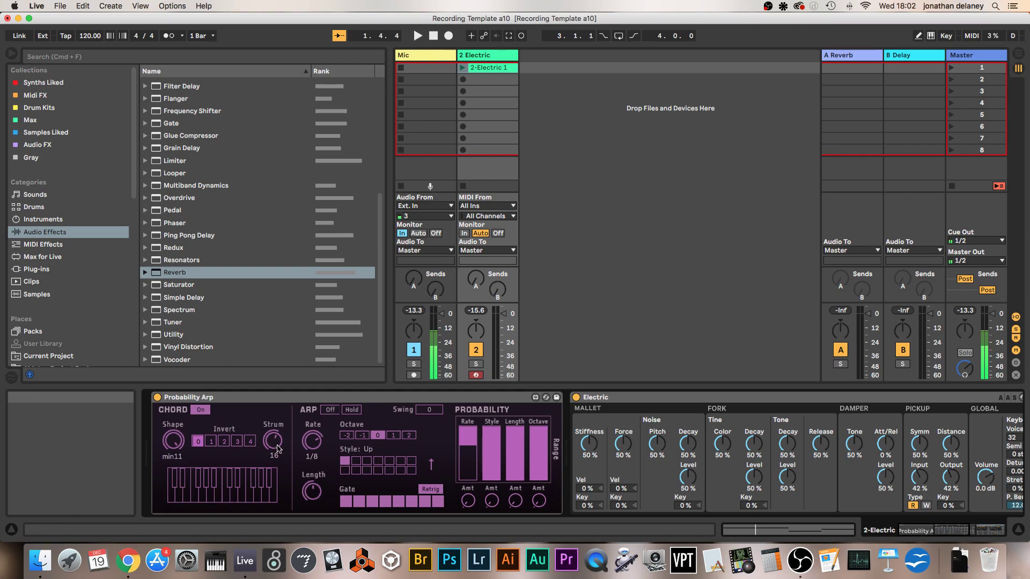
Step: Try positive and negative strum amounts down to -100 in the Probability Arp and reset Strum to 0
drag(275, 443, 275, 429)
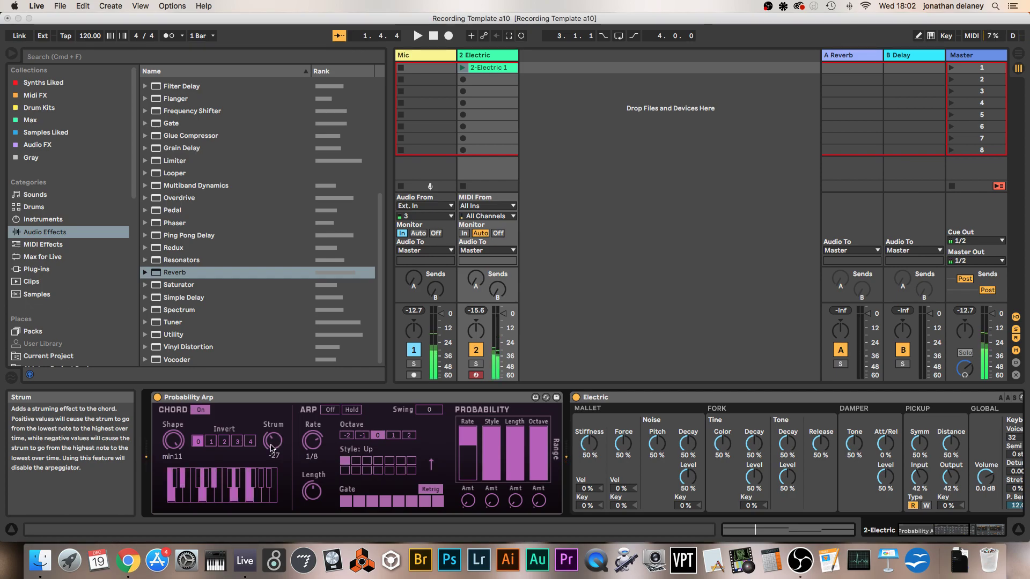
drag(273, 443, 273, 482)
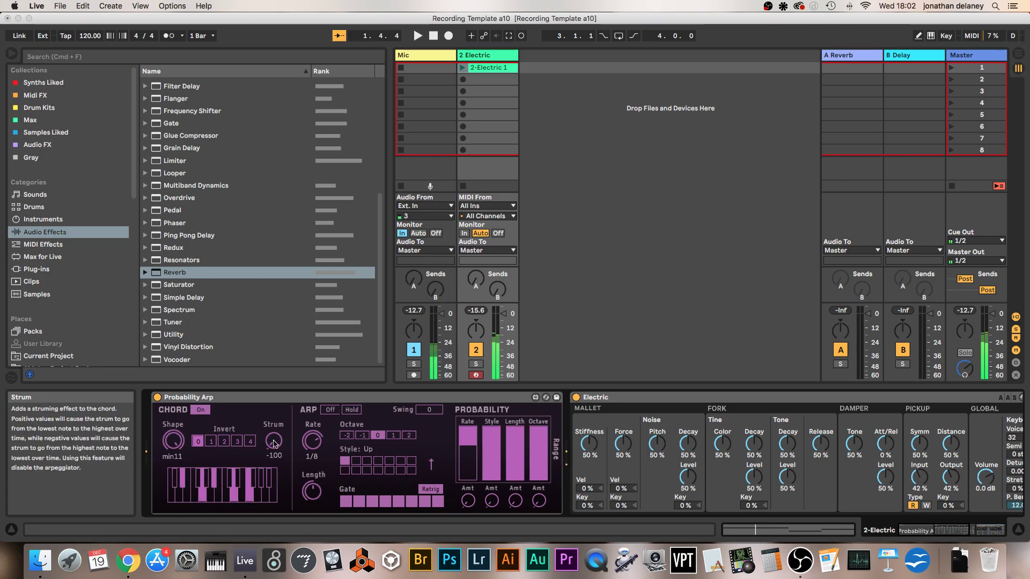
drag(273, 444, 273, 407)
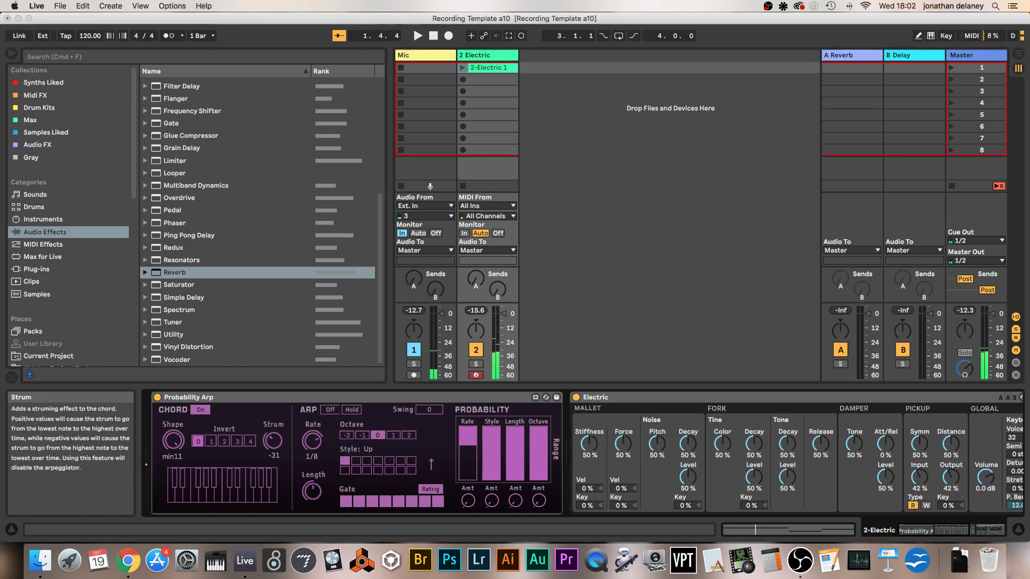
mouse_move(273, 445)
mouse_down()
mouse_move(272, 412)
mouse_move(274, 456)
mouse_up()
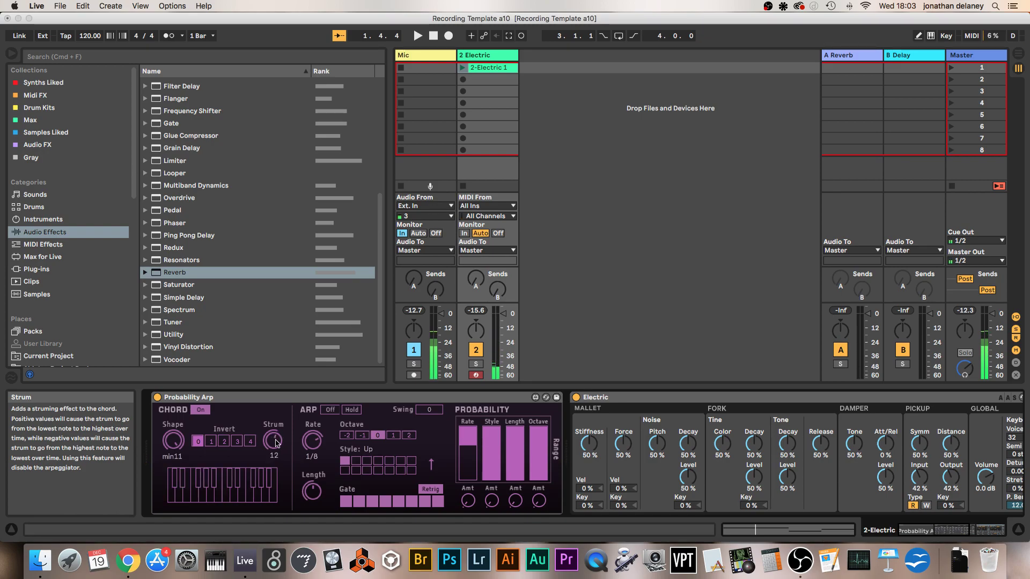
key(BackSpace)
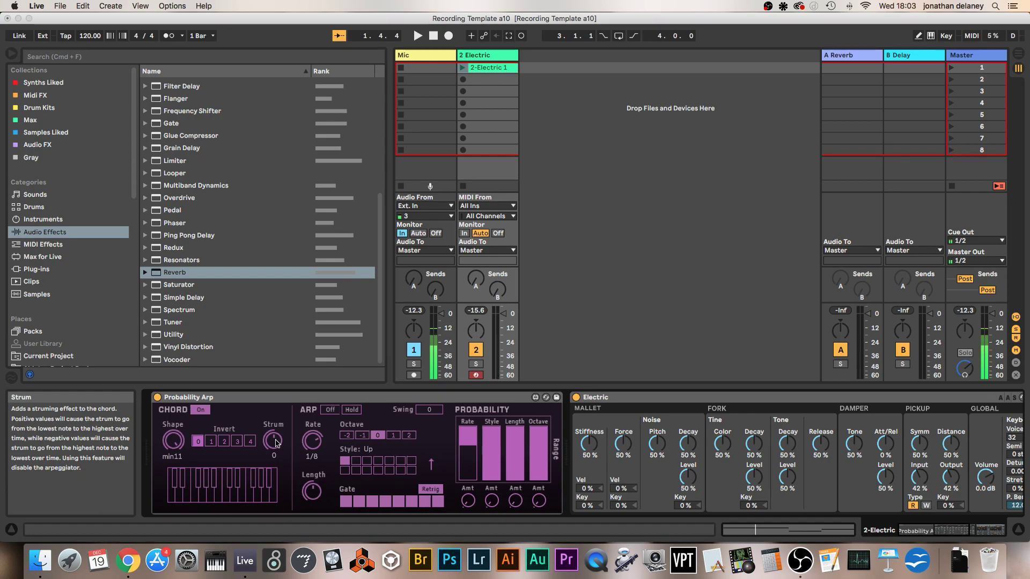
Step: Turn on the arpeggiator with Hold in the Probability Arp and try different rates, including 1/6 and 1/12
click(329, 409)
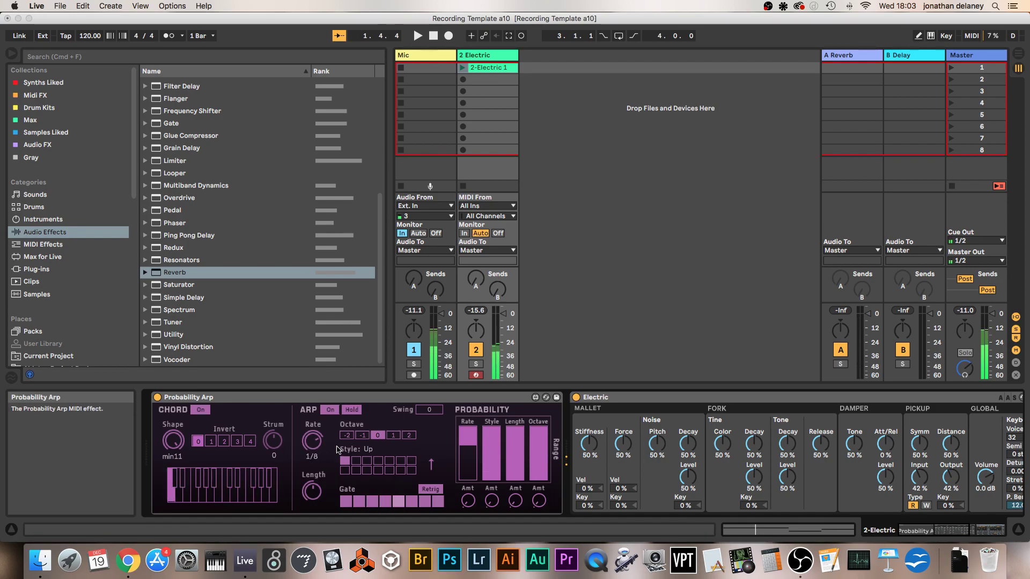
drag(312, 441, 313, 435)
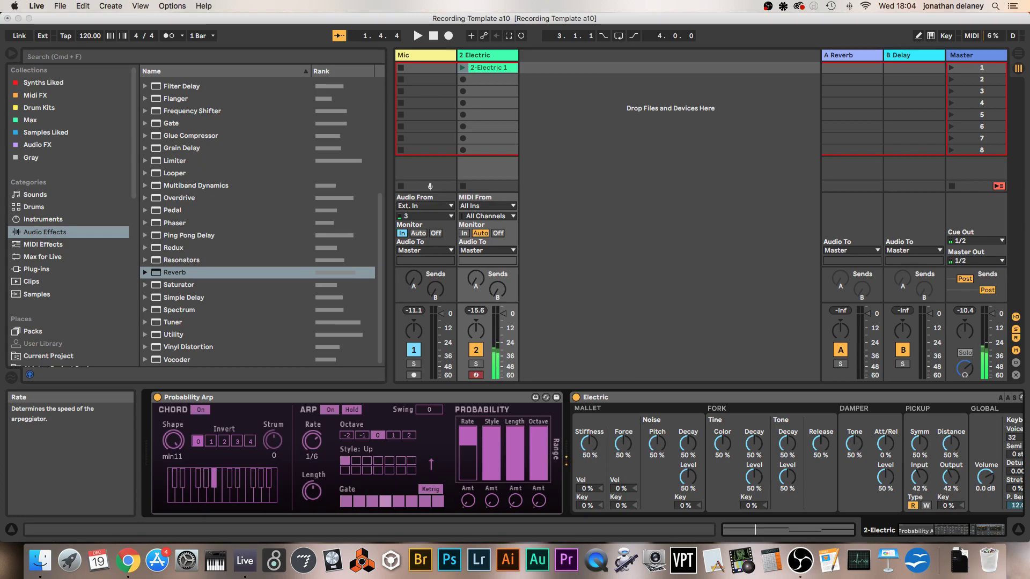
drag(312, 441, 318, 464)
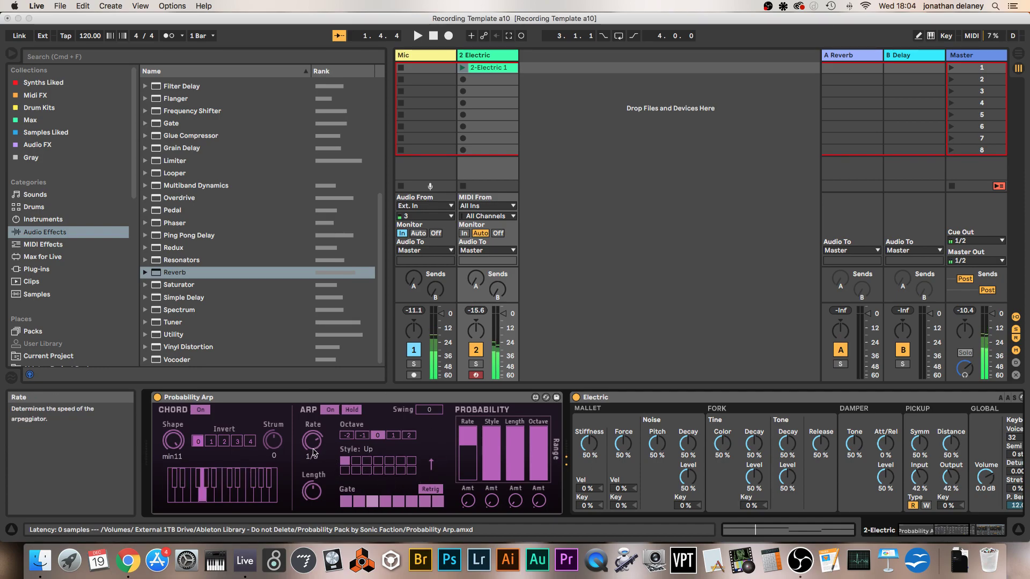
scroll(305, 440, right, 1)
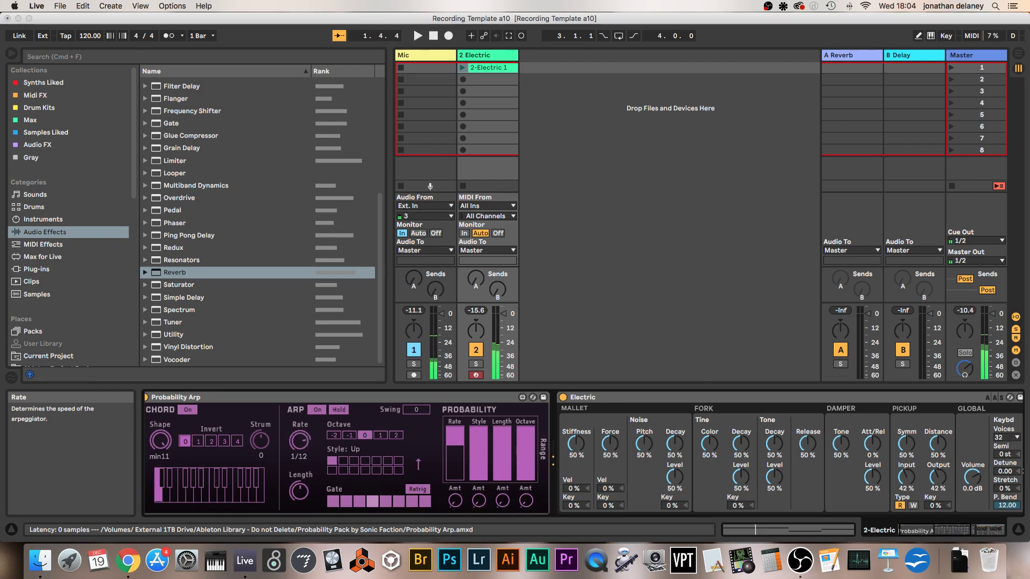
drag(300, 436, 300, 423)
Step: Bypass the Reverb on the Electric track and reactivate it to compare the arpeggio's sound
scroll(700, 454, right, 15)
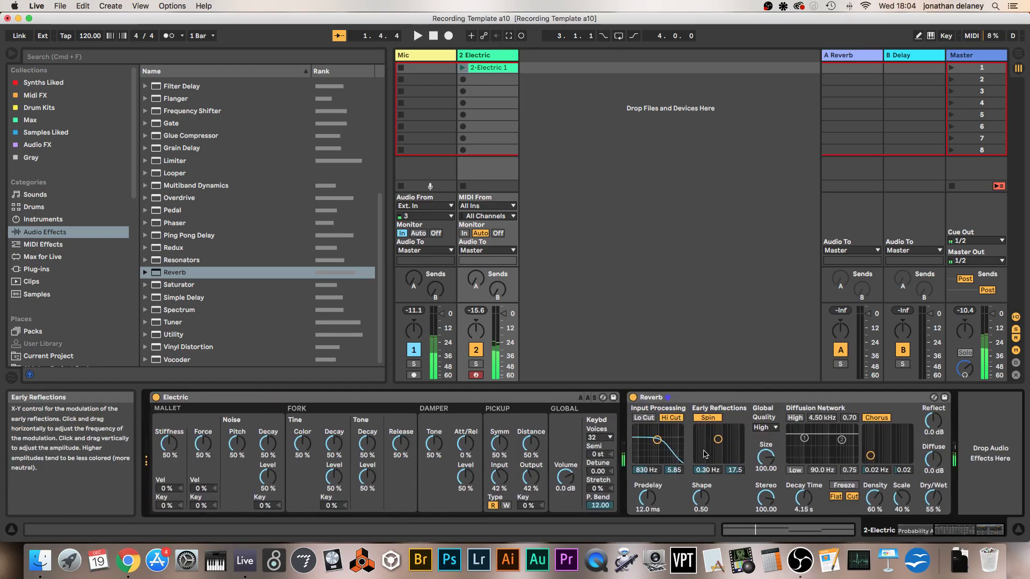
click(633, 397)
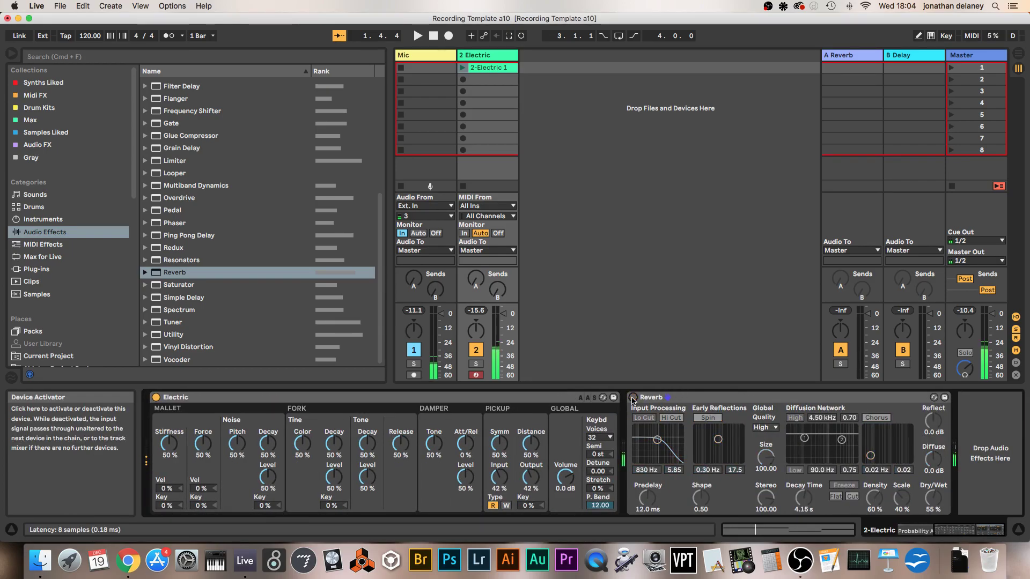
click(633, 397)
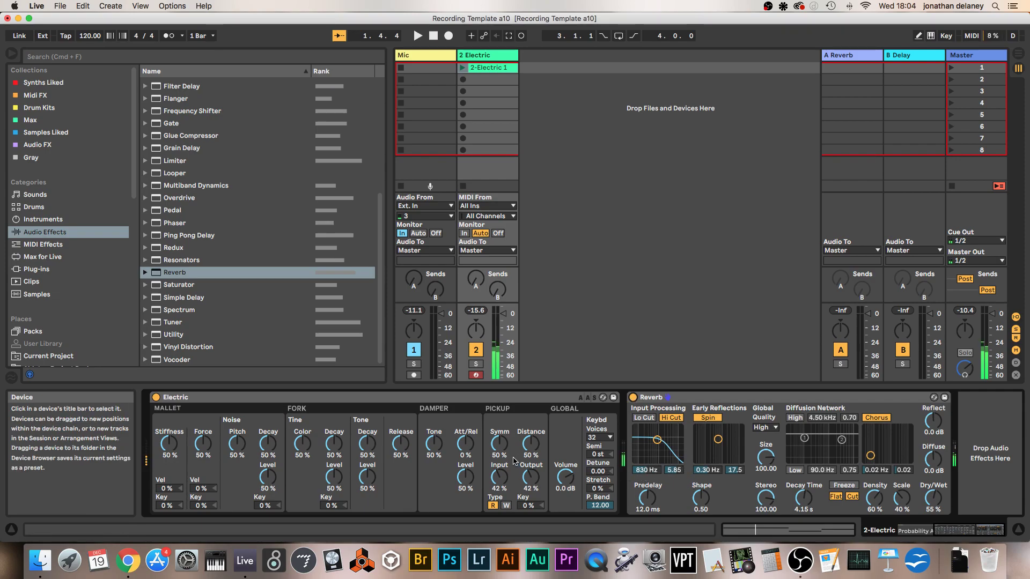
Step: Set the Reverb's Decay Time to 3.46 s and the arpeggiator rate to 1/8, then to 1/12 in the Probability Arp
scroll(514, 460, left, 15)
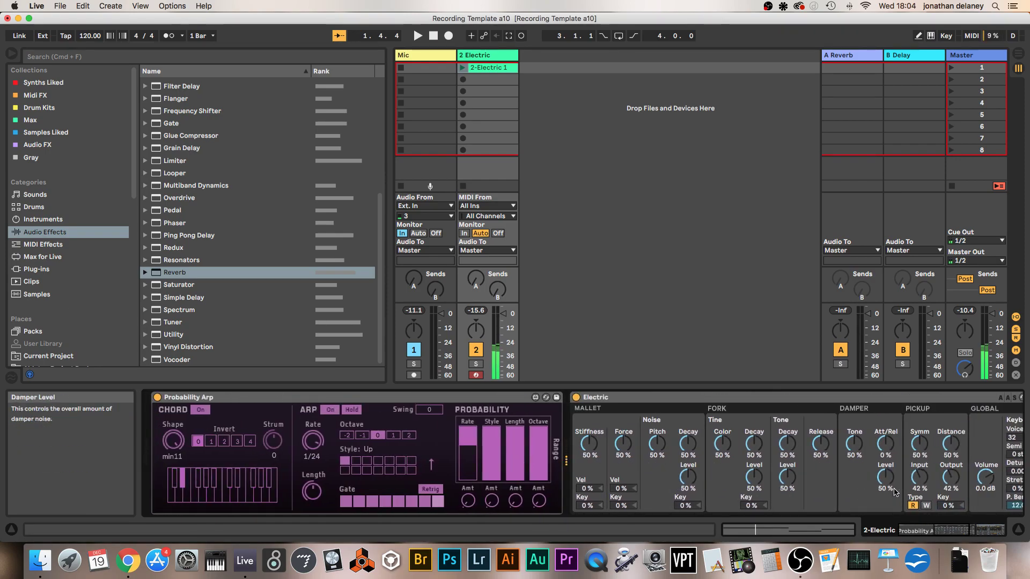
scroll(895, 492, right, 11)
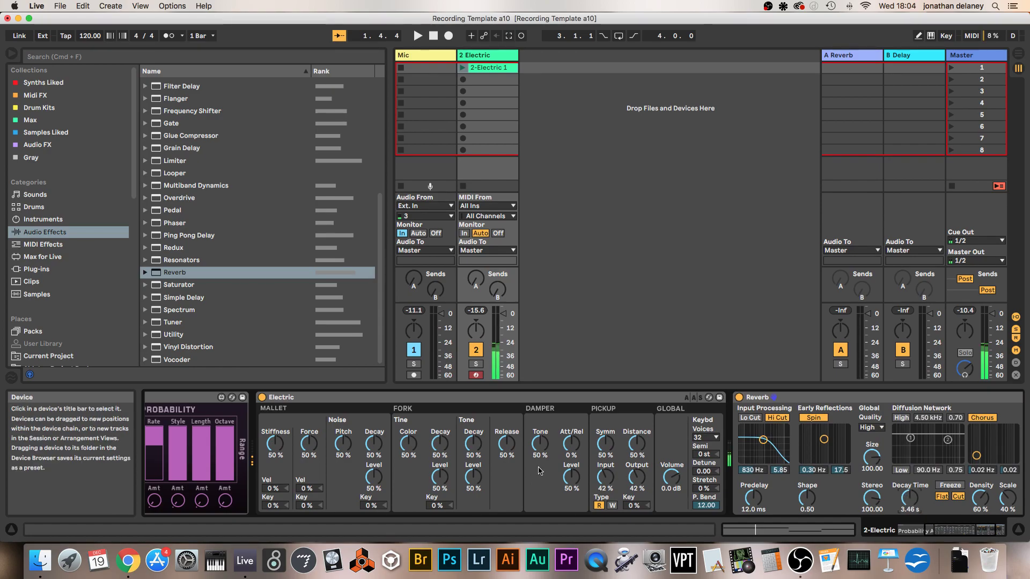
scroll(325, 430, left, 10)
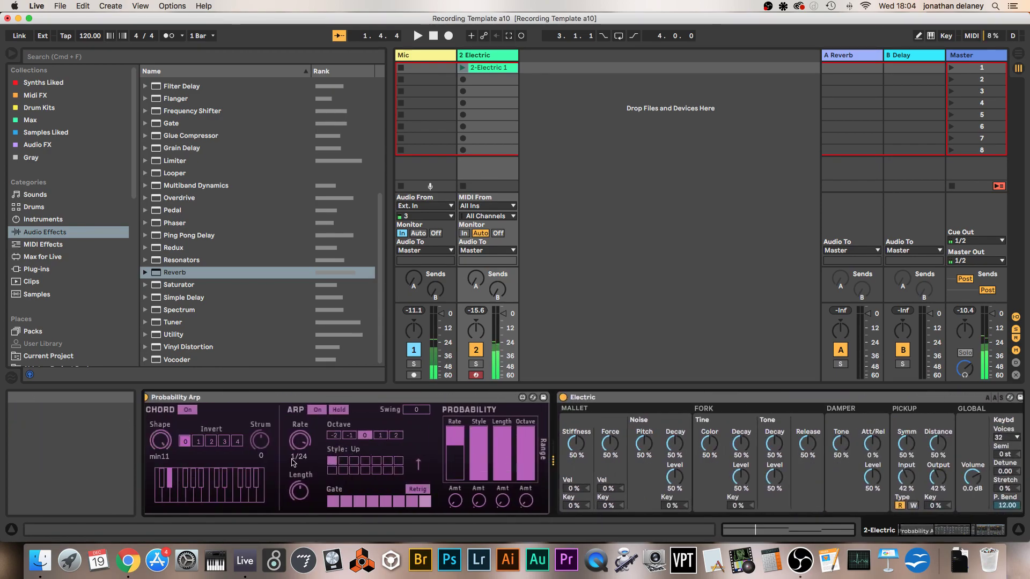
drag(301, 446, 300, 436)
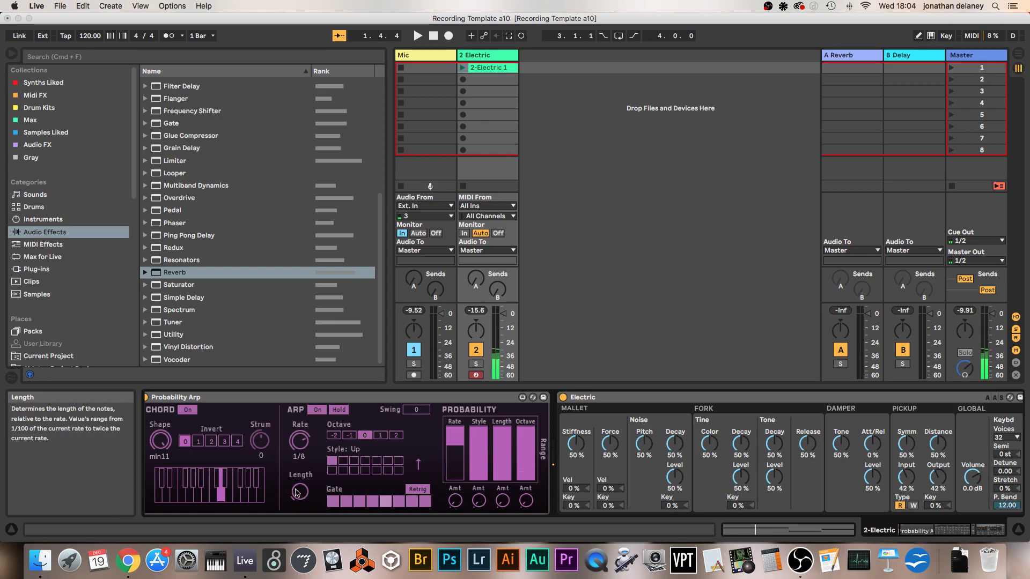
drag(300, 441, 300, 435)
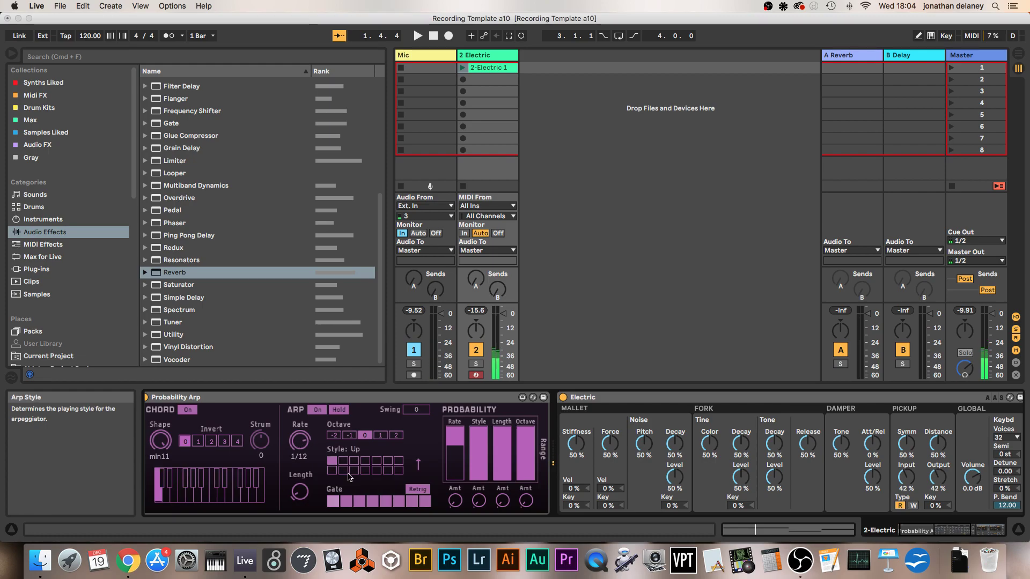
Step: Try the arpeggiator's octave transpositions 1, 2 and -2 and return Octave to 0
click(380, 435)
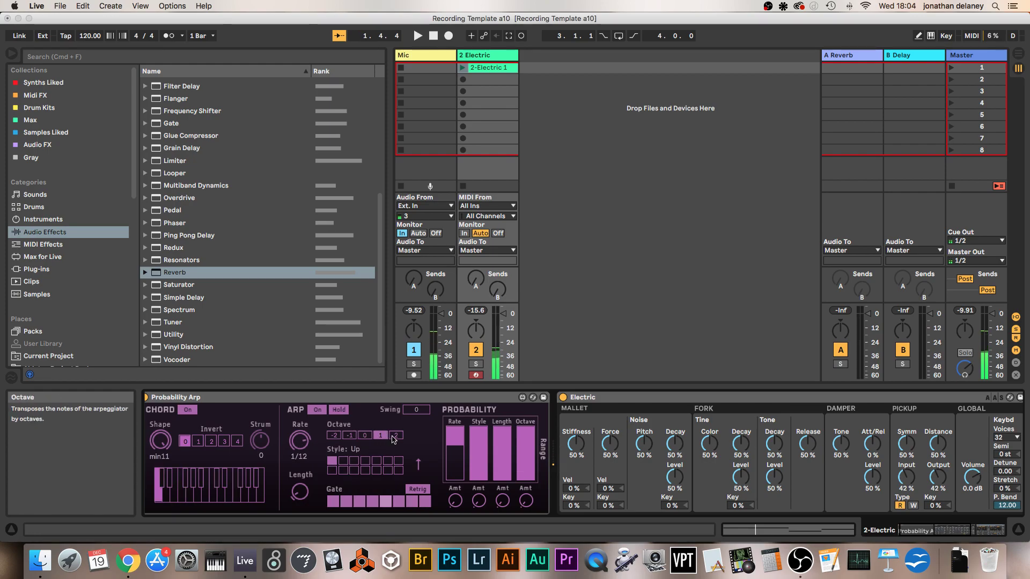
click(396, 437)
click(337, 437)
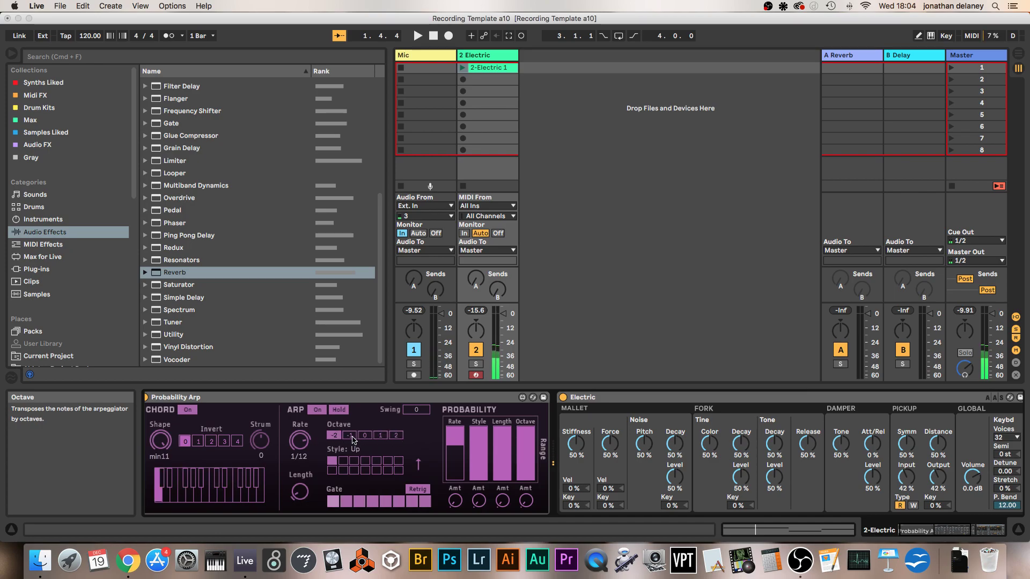
click(364, 436)
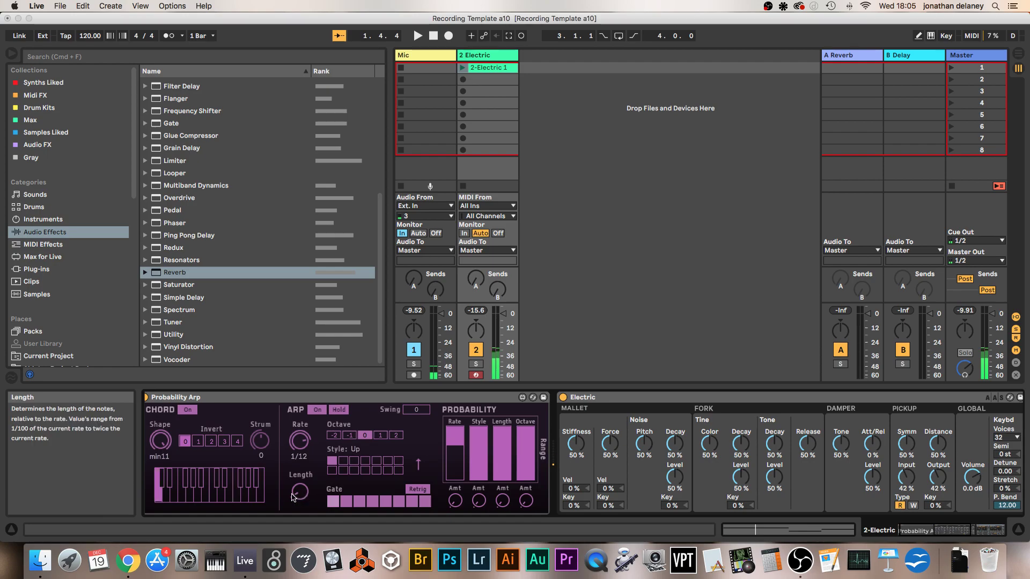
Step: Adjust the arpeggiator's note Length and switch off the third and sixth Gate steps
drag(302, 497, 301, 474)
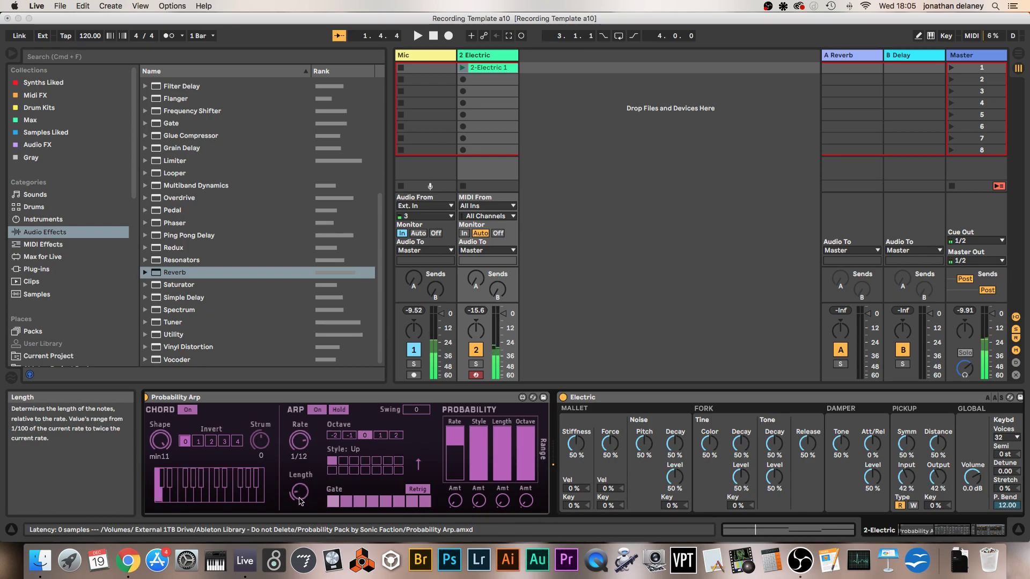
click(358, 502)
click(412, 502)
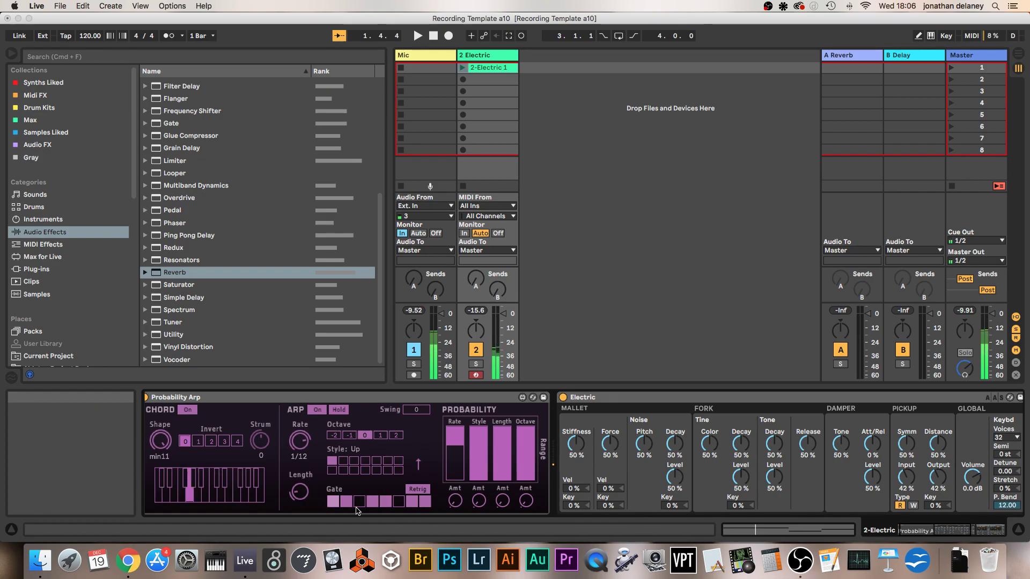
Step: Compare the gate sequence with Retrig off and on, and leave Retrig off with Hold on
click(418, 489)
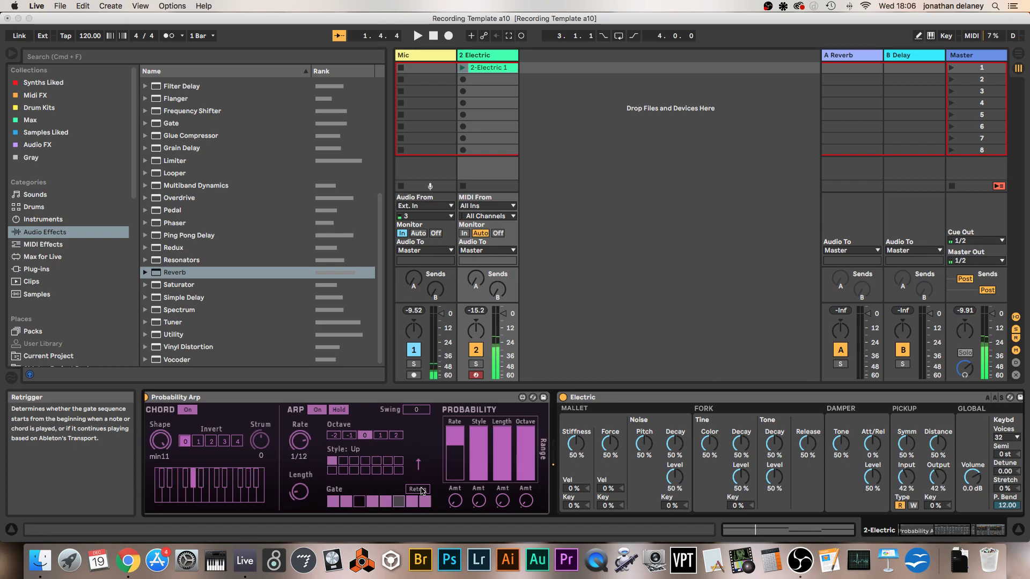
click(417, 489)
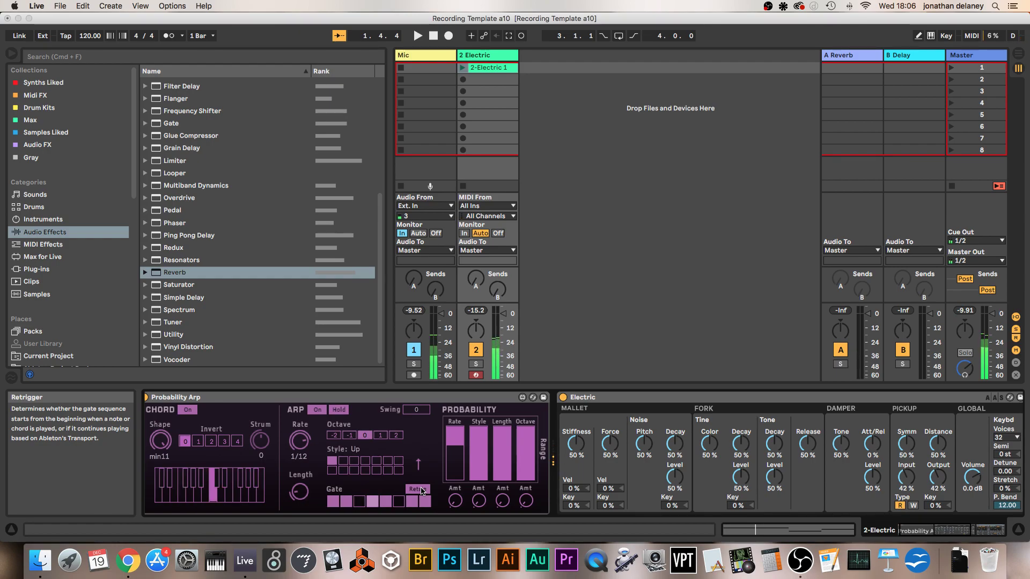
click(421, 491)
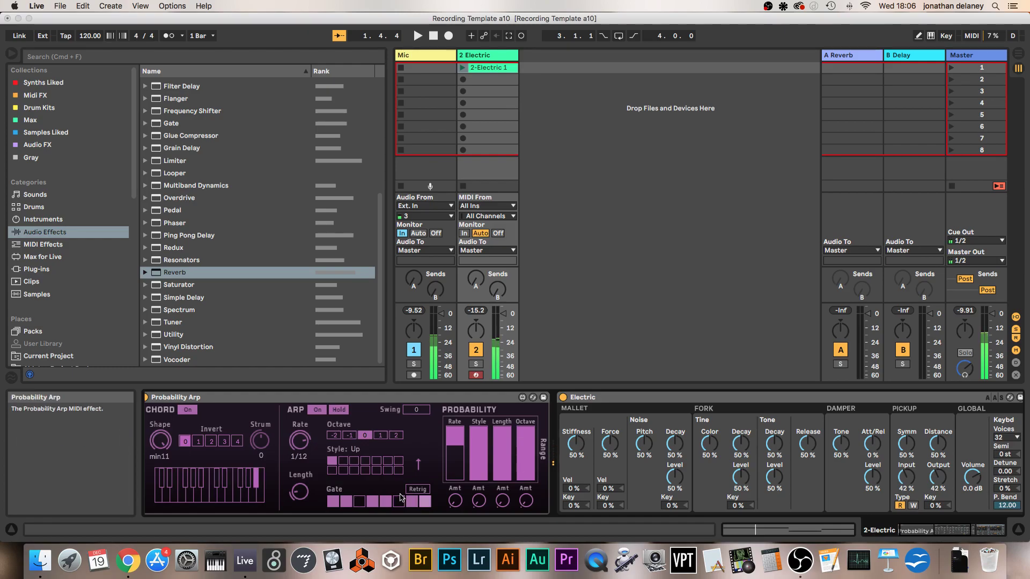
click(336, 410)
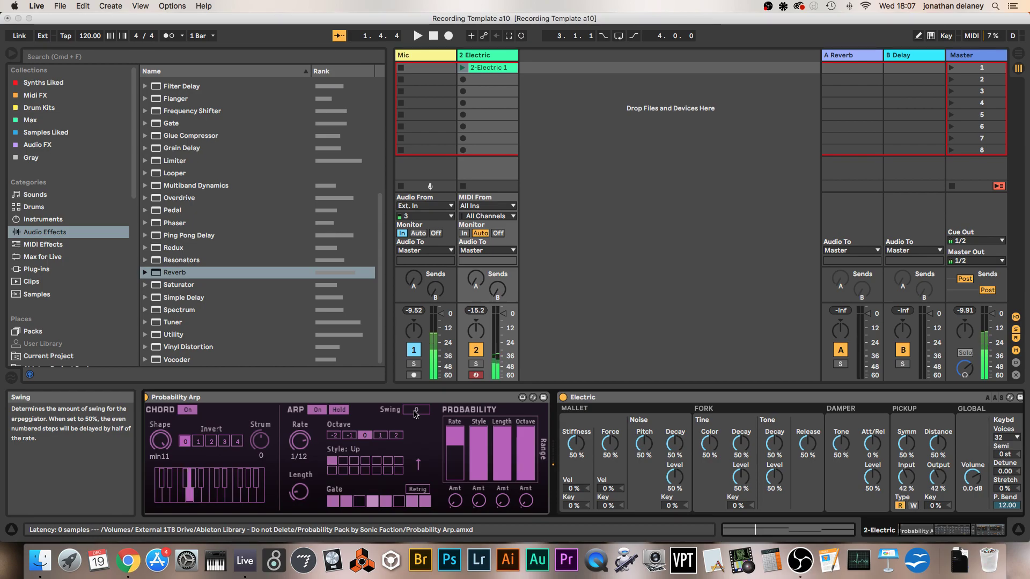
Step: Compare the Down and Up arpeggiator styles and switch to UpDown
click(344, 462)
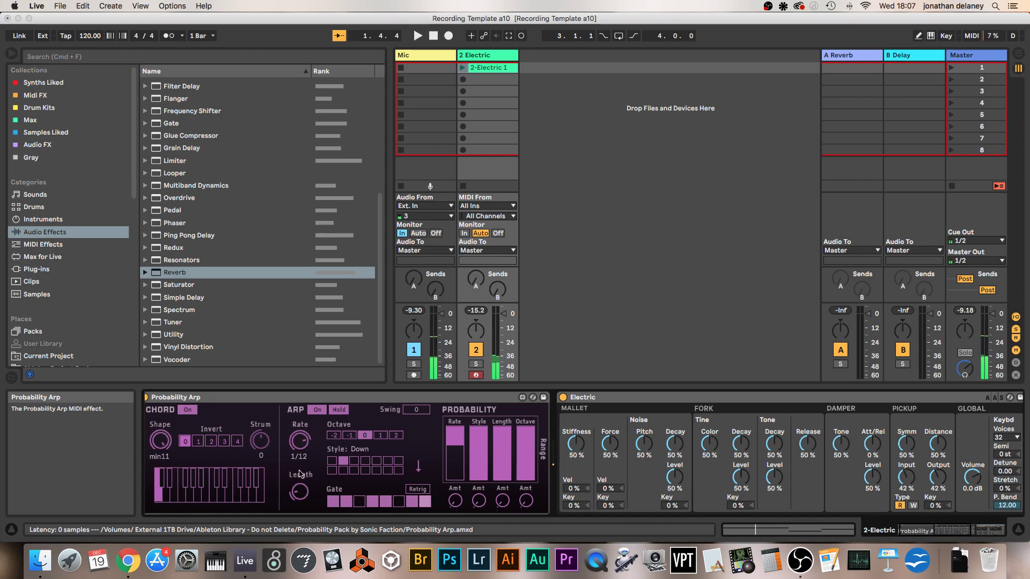
click(333, 464)
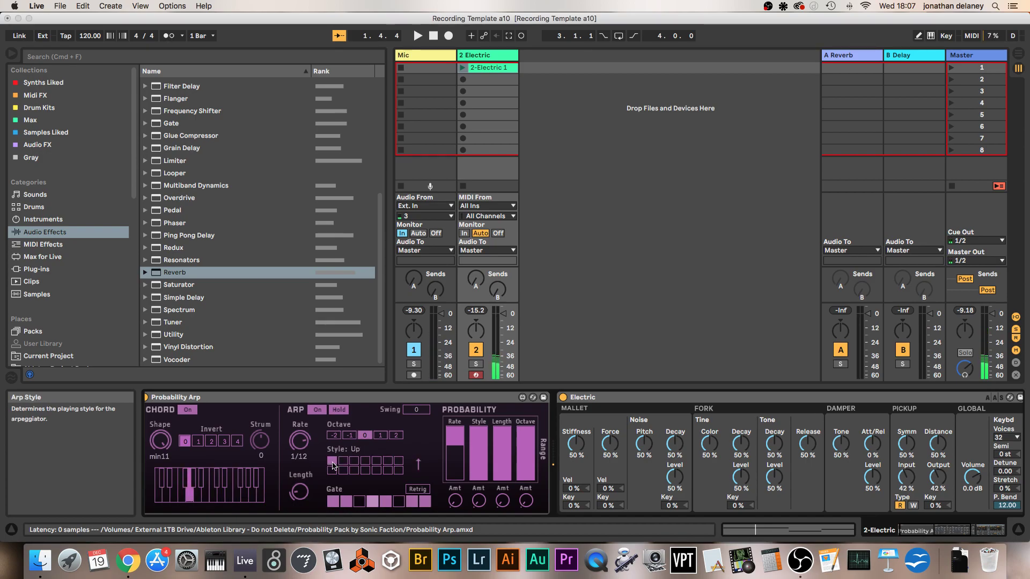
click(345, 464)
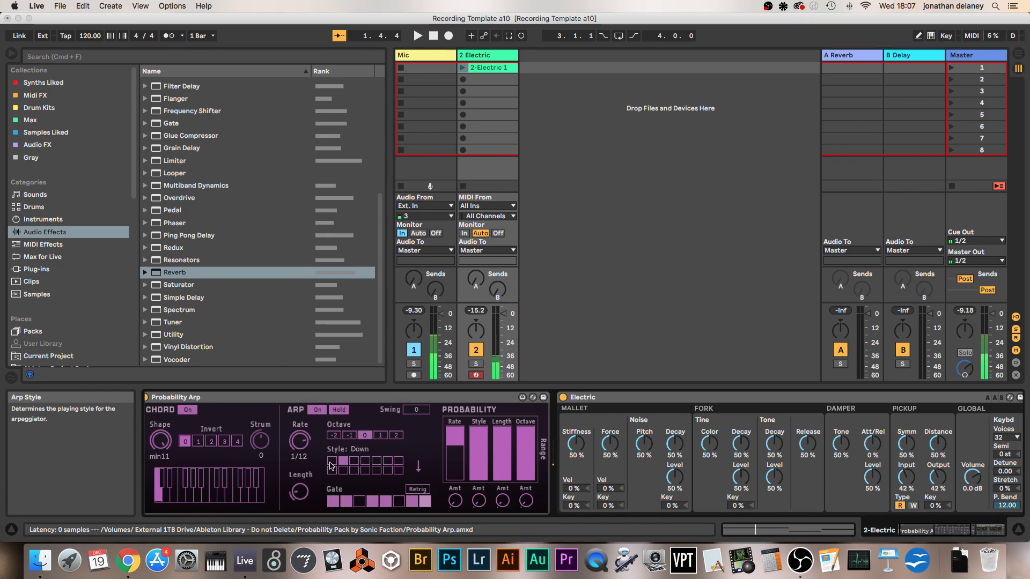
click(354, 461)
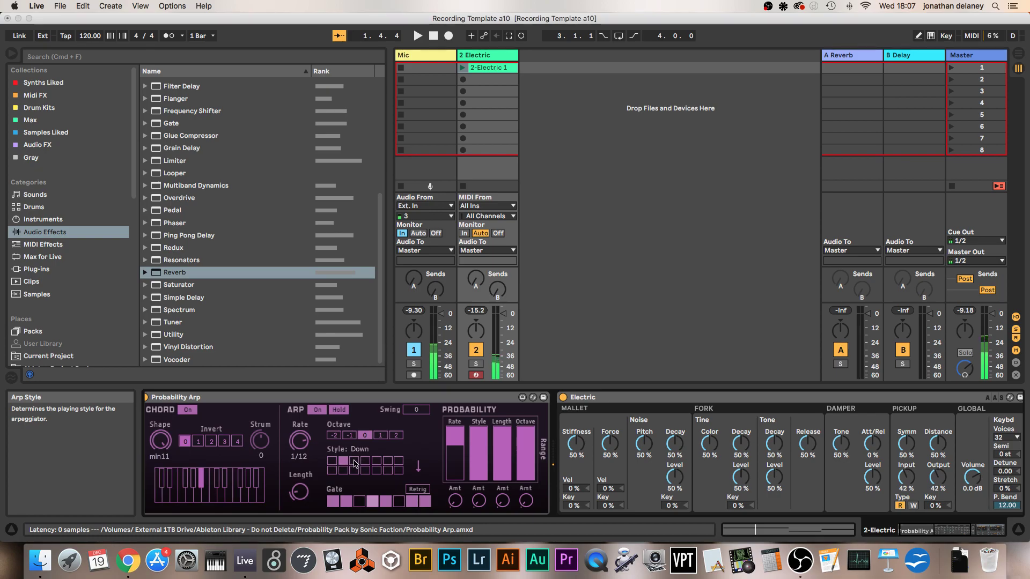
Step: Try the DownUp, Up & Down, Down & Up, Converge and Diverge arpeggiator styles and the one following Diverge
scroll(327, 477, left, 1)
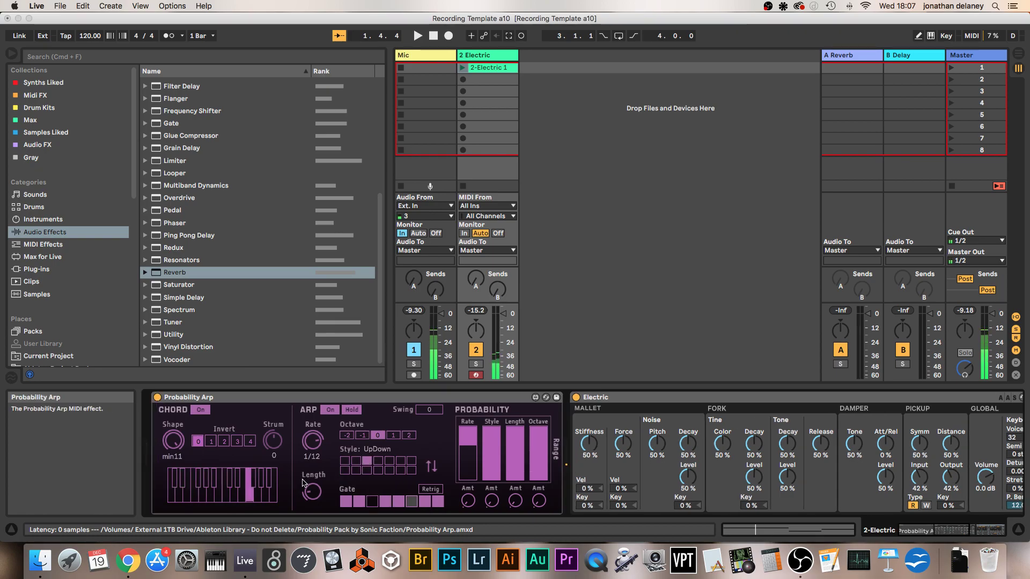
click(380, 463)
click(390, 461)
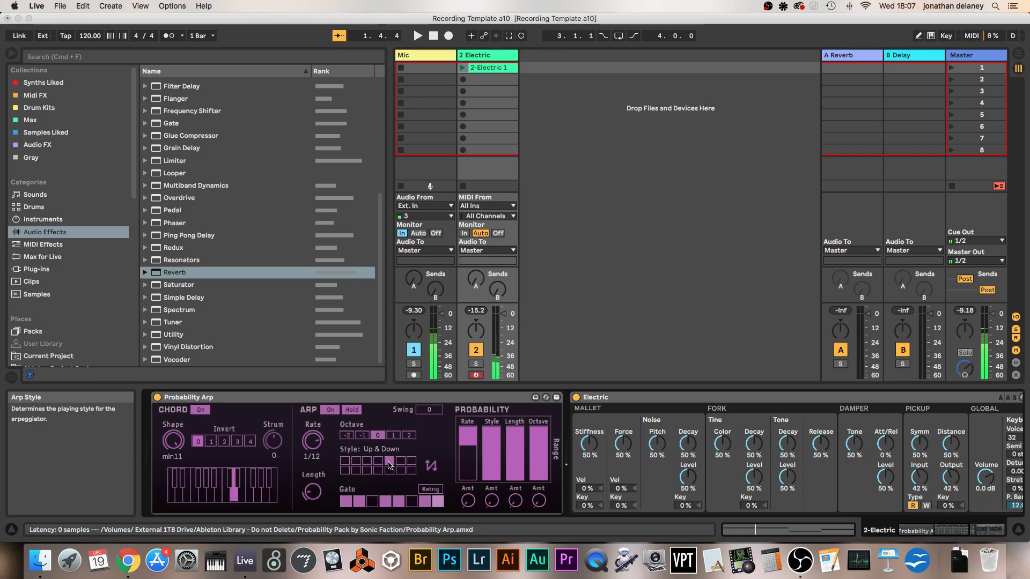
click(401, 462)
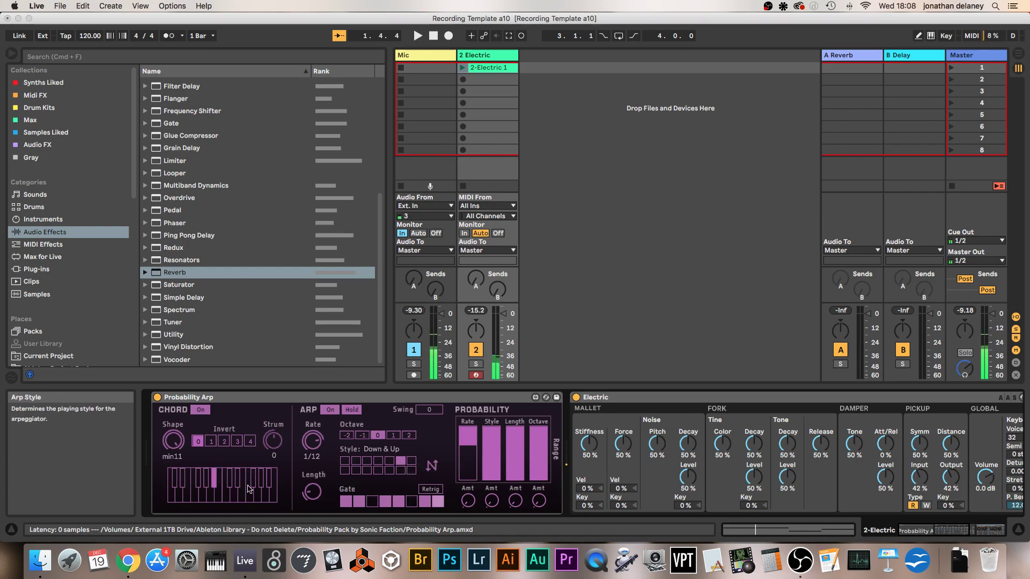
click(412, 462)
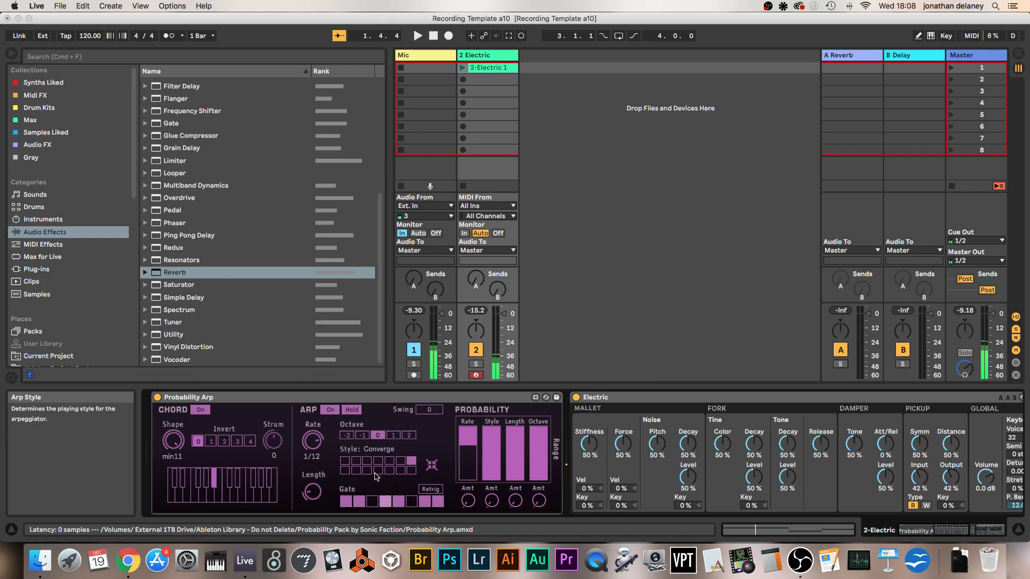
click(345, 471)
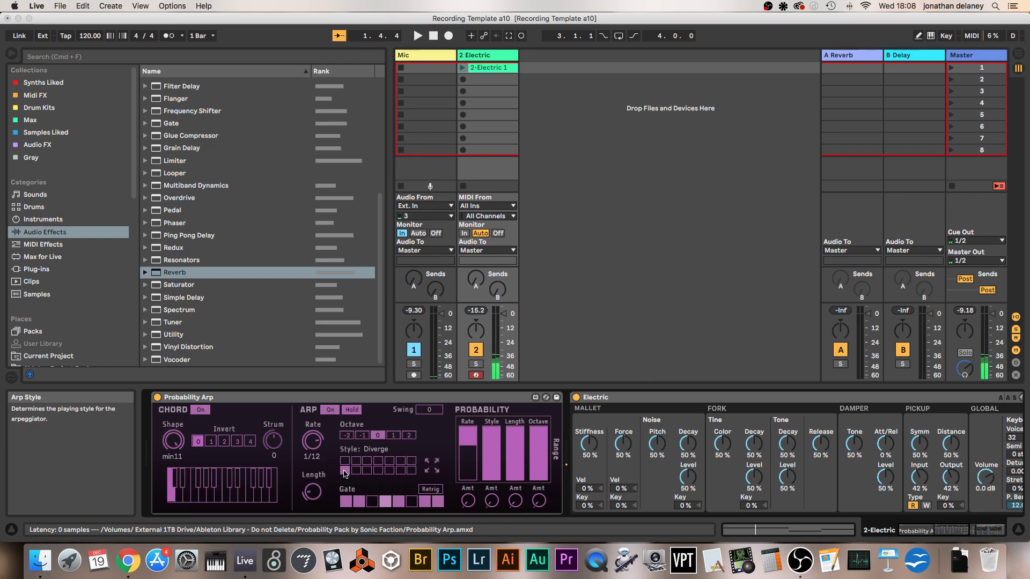
click(357, 471)
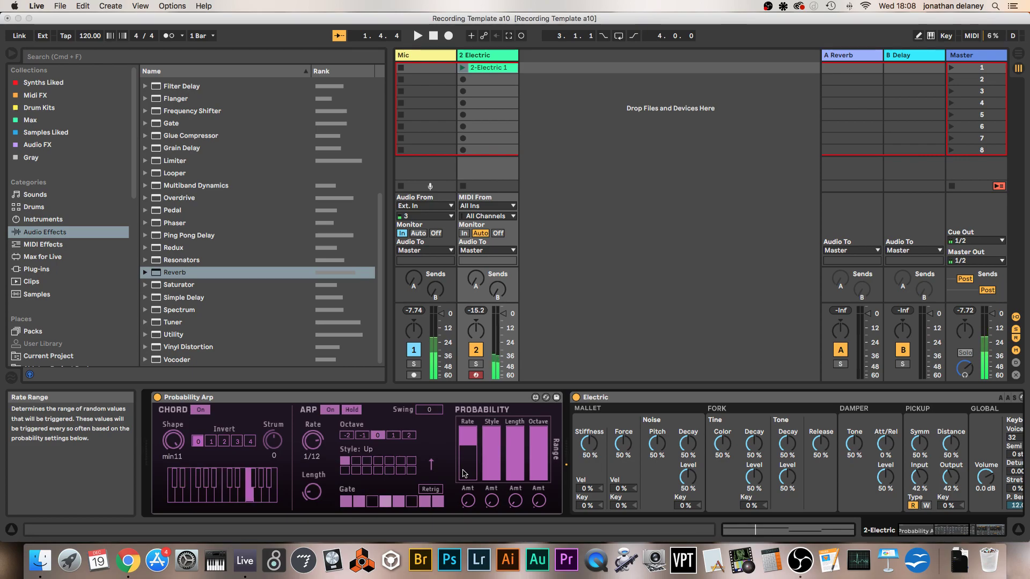
Step: Raise the Style probability amount, try narrower Style ranges and restore the full Style range
drag(468, 503, 468, 496)
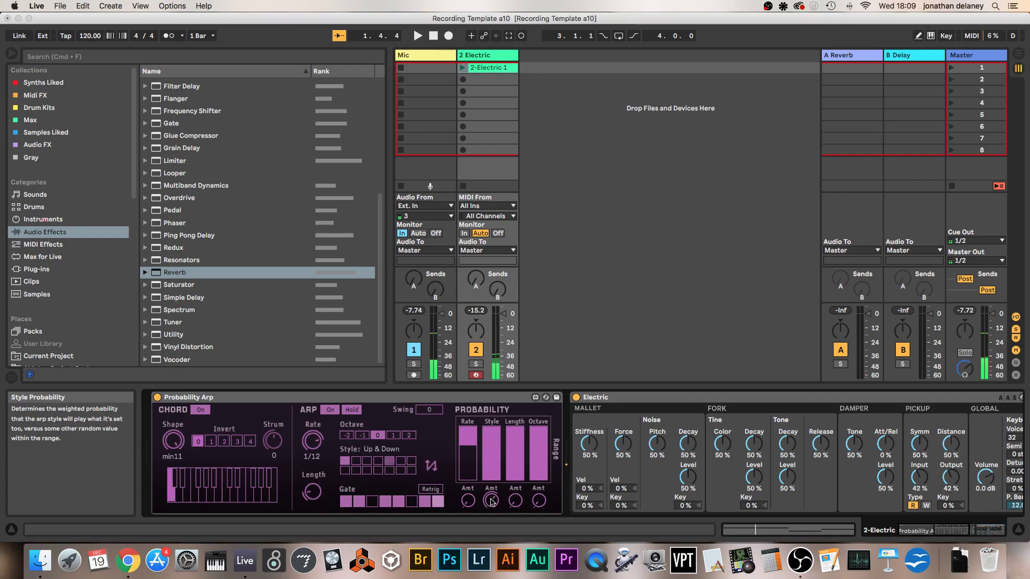
click(490, 468)
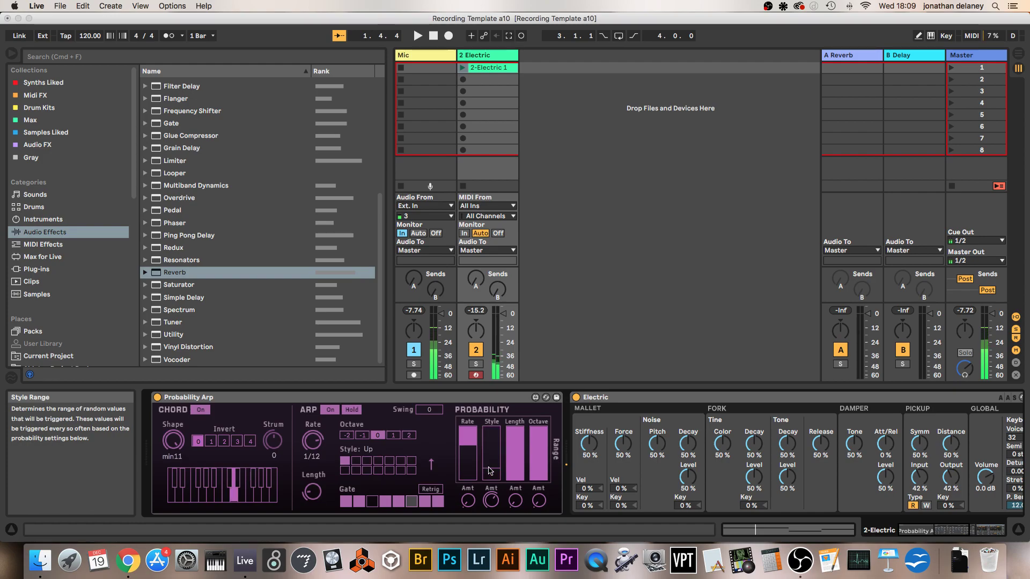
click(490, 432)
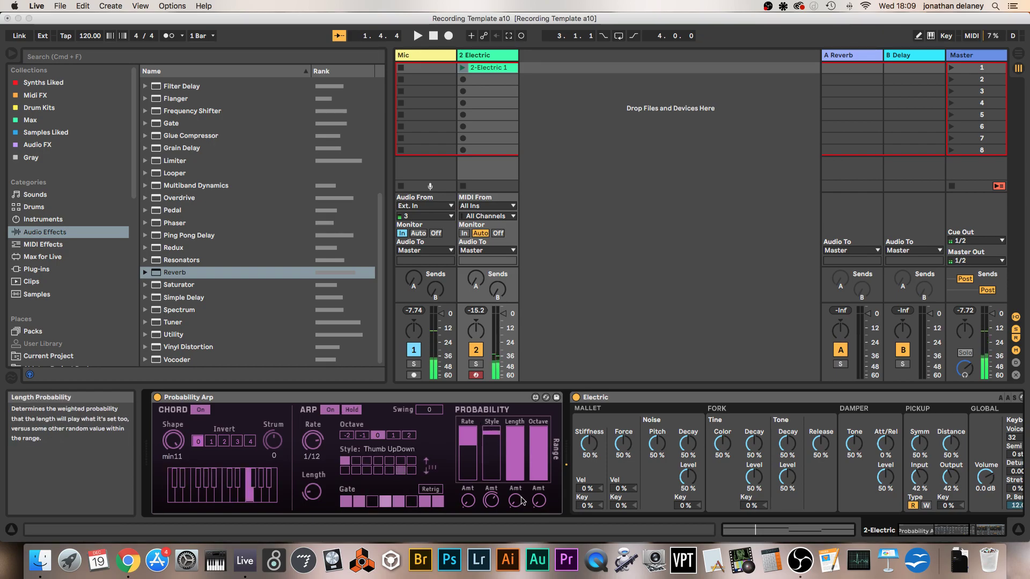
mouse_move(490, 432)
mouse_down()
mouse_move(489, 477)
mouse_move(489, 423)
mouse_up()
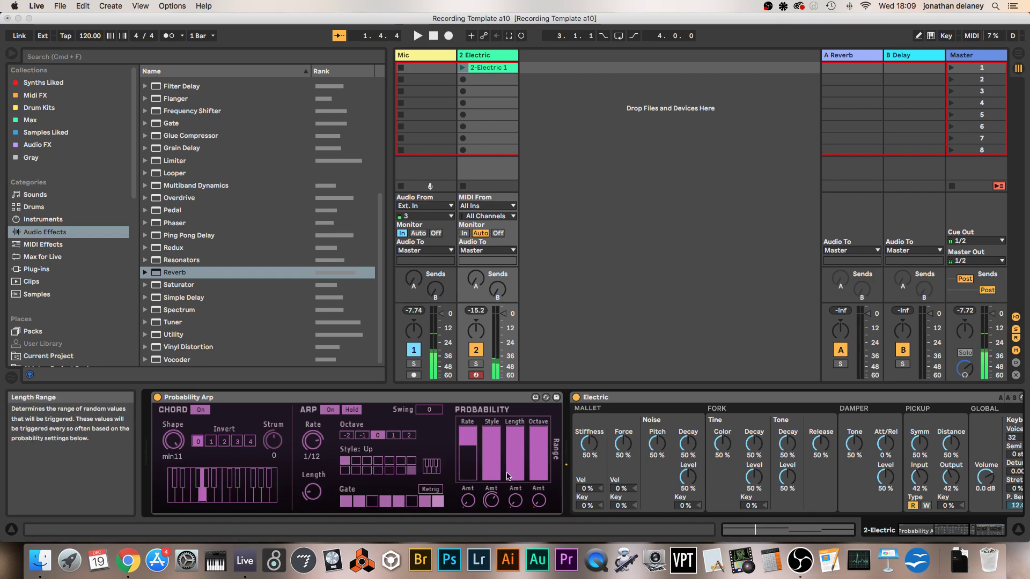
Step: Narrow the Length probability range to its lower half, raise its amount, and set the Electric's pickup Output to 58%
drag(508, 478, 514, 456)
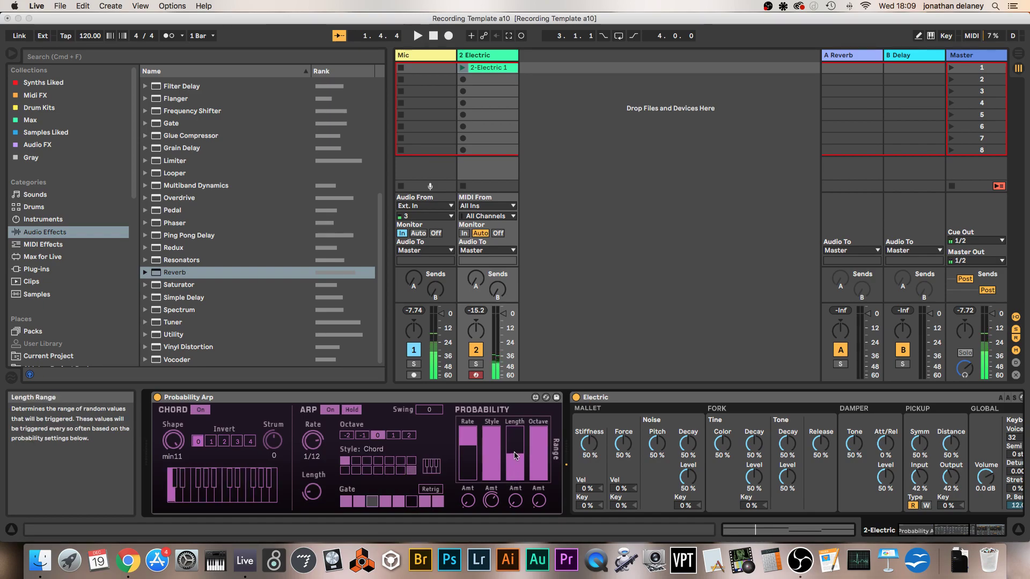
drag(516, 507, 516, 485)
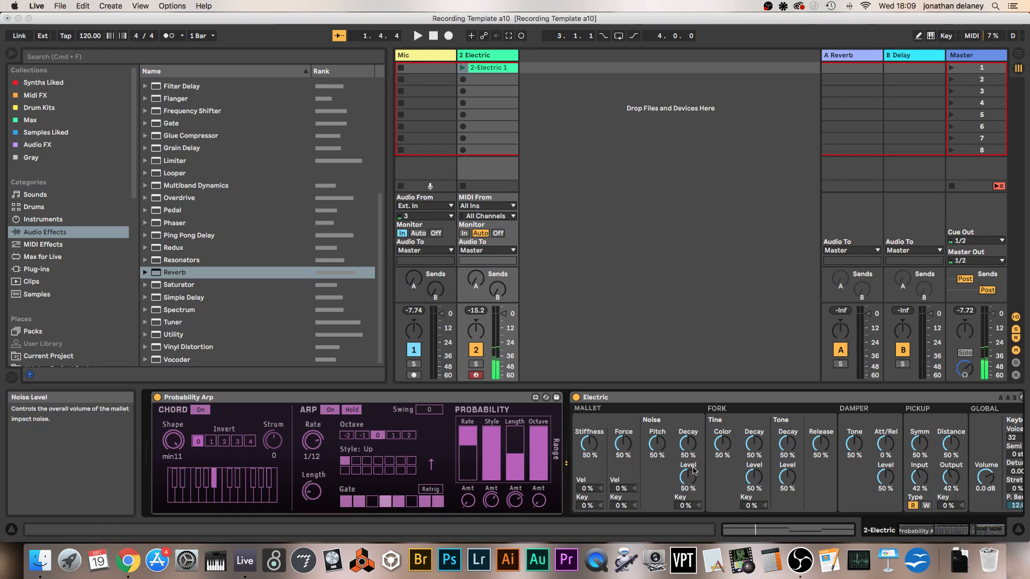
key(Return)
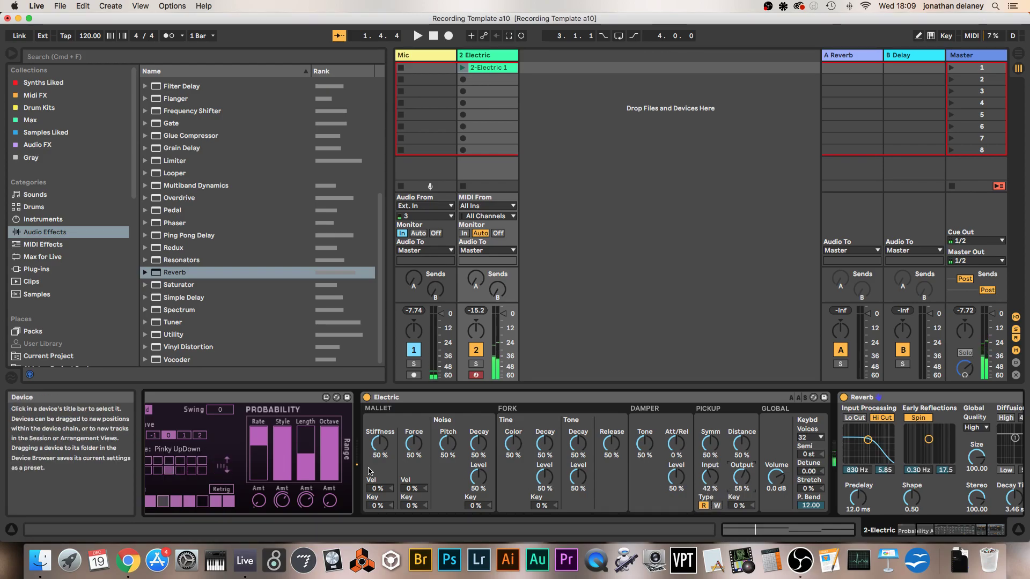
scroll(338, 477, right, 2)
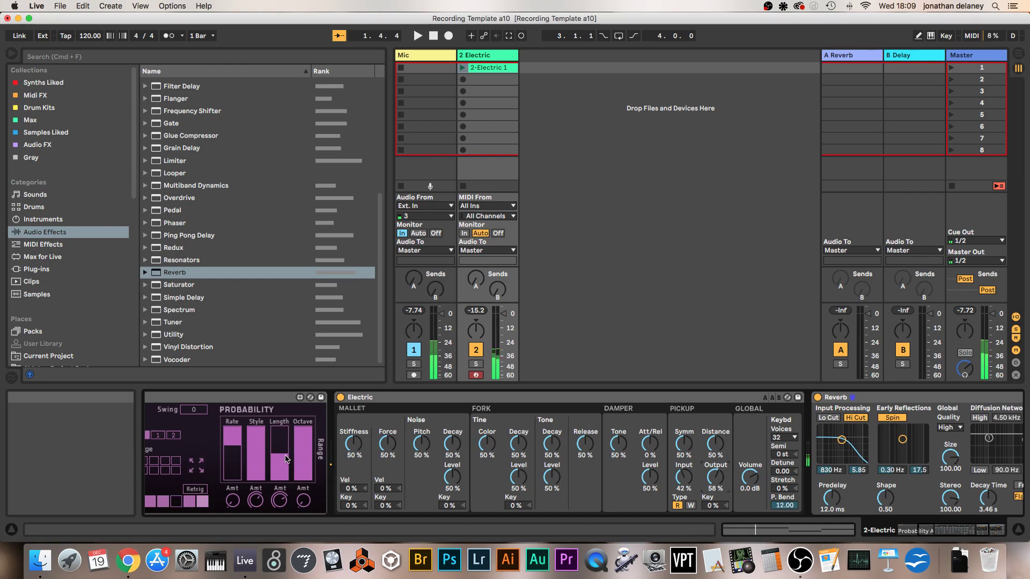
Step: Narrow the Octave probability range to a small band just above the middle and raise its amount
scroll(335, 479, left, 6)
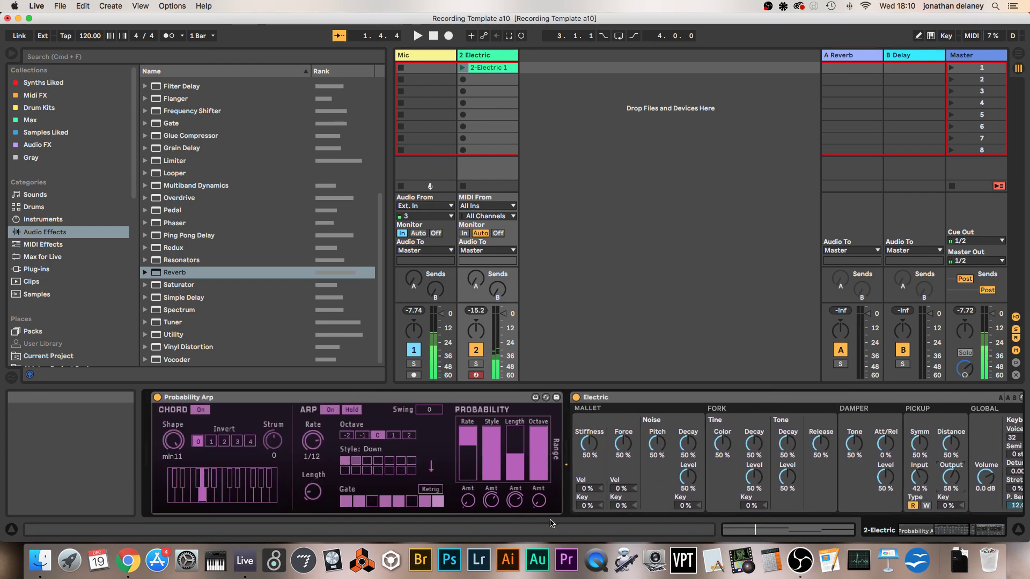
click(541, 473)
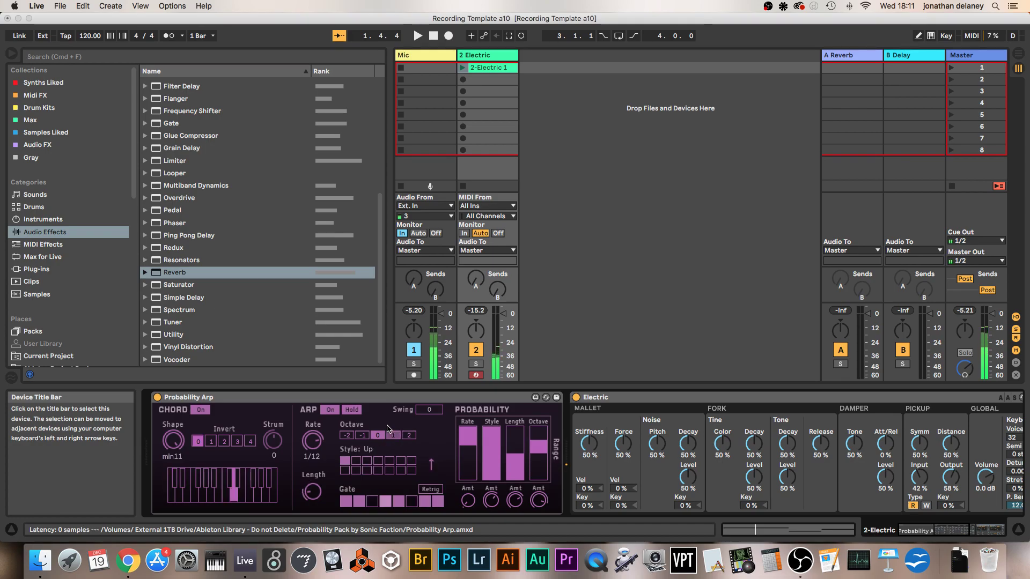
click(389, 460)
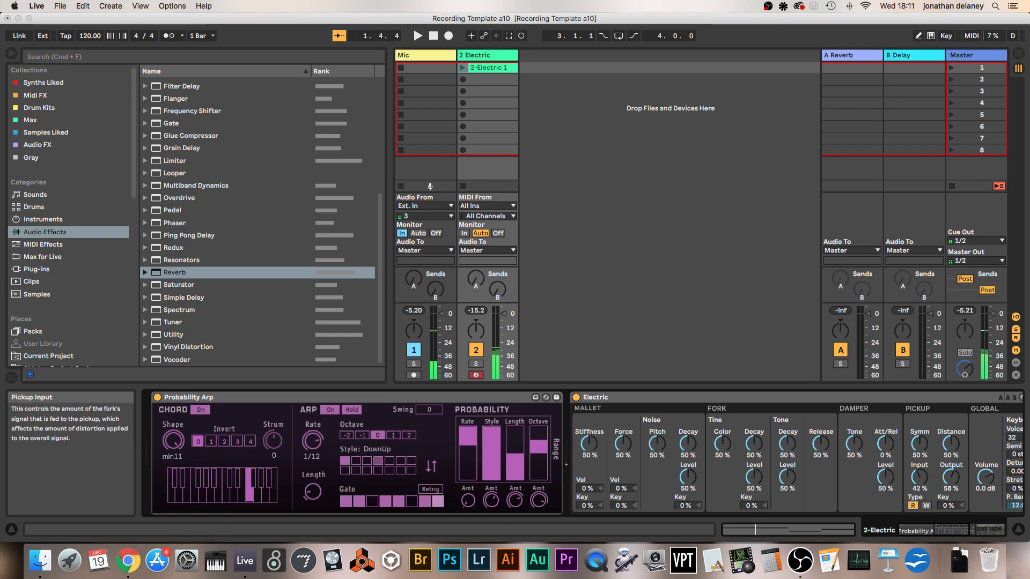